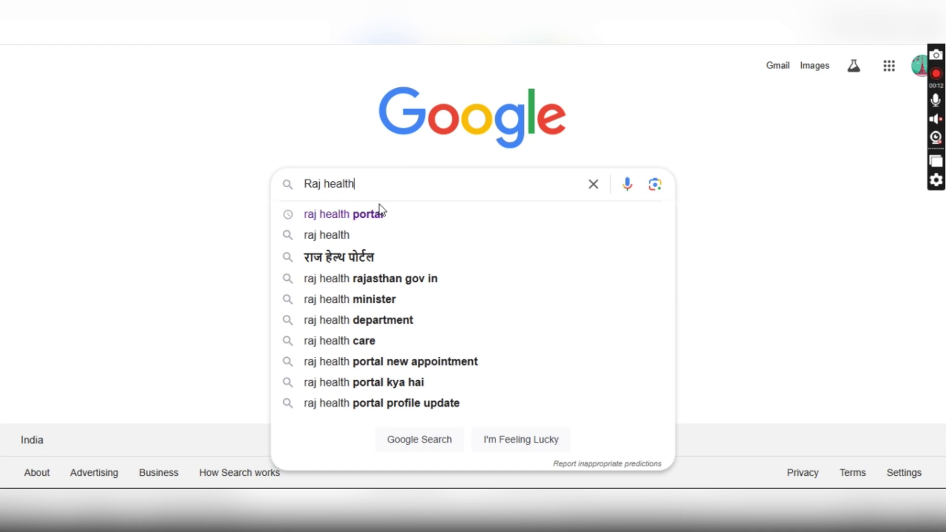
- Search Google for 'Raj health' and open the rajhealth.rajasthan.gov.in result
key(Return)
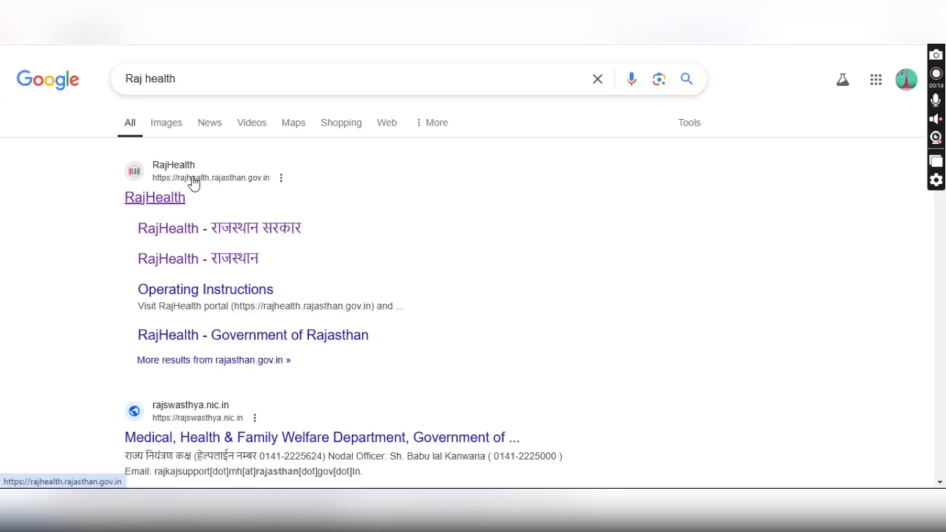
click(151, 202)
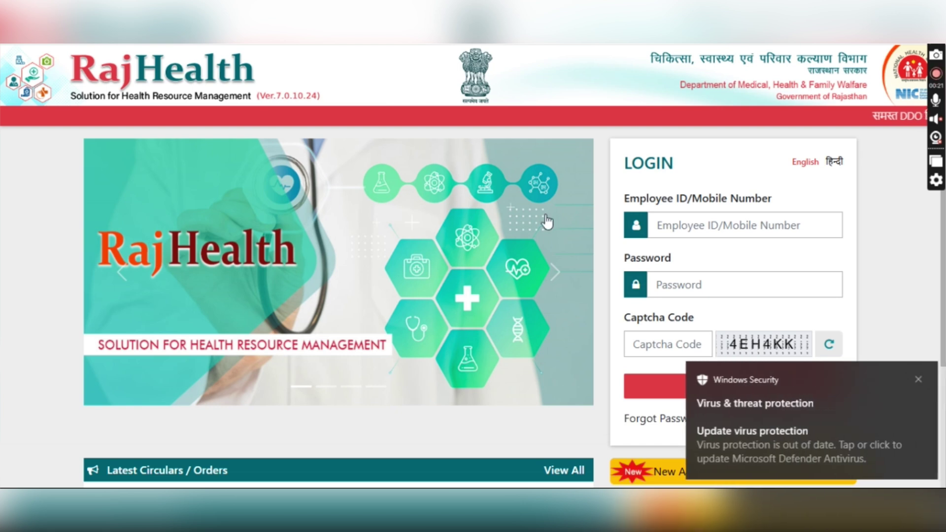
- Dismiss the antivirus popup, log in to RajHealth, and open Profile > Edit
click(915, 379)
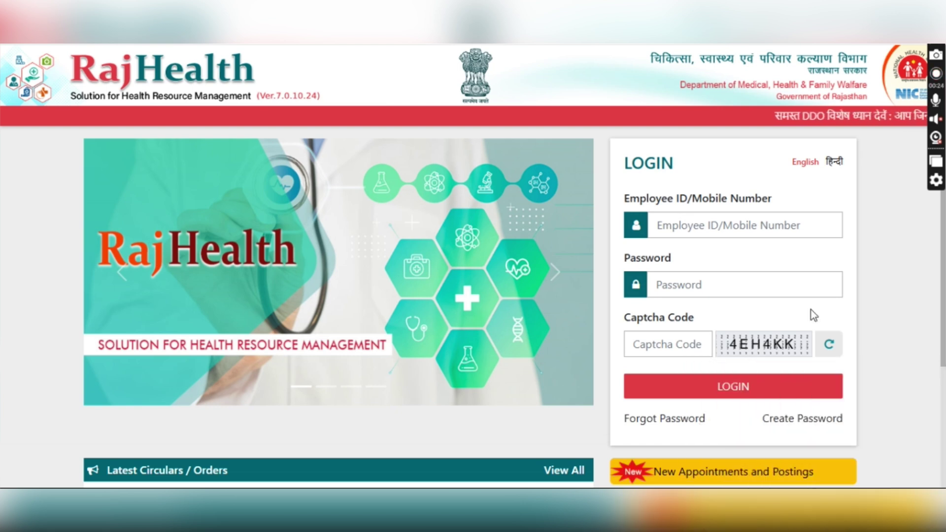
click(681, 391)
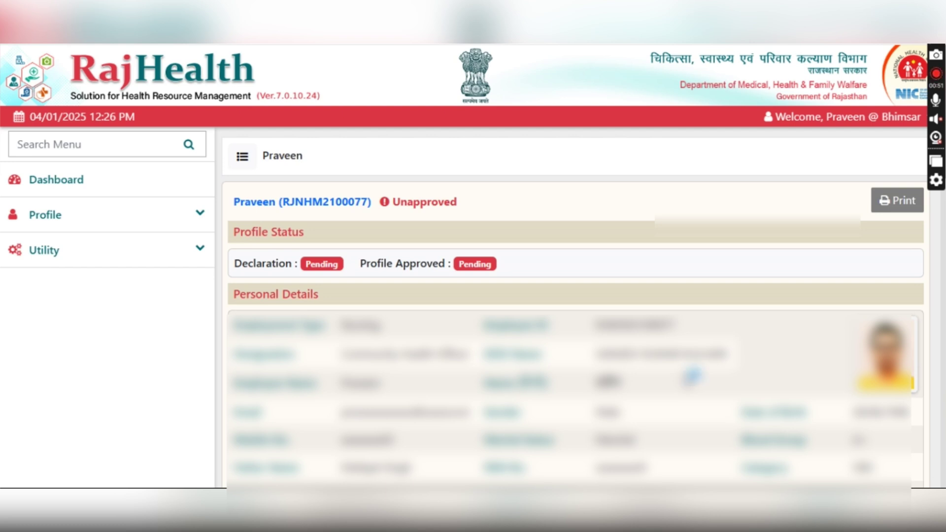
click(157, 217)
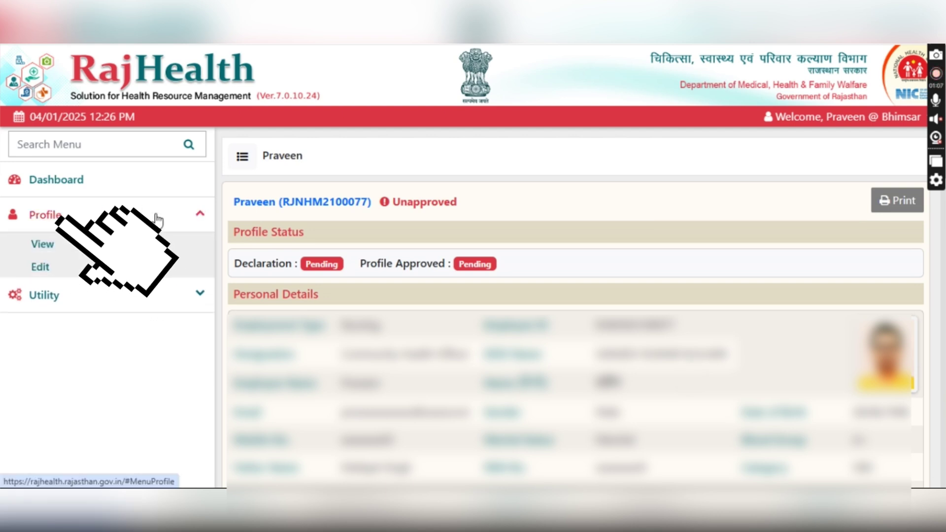
click(40, 267)
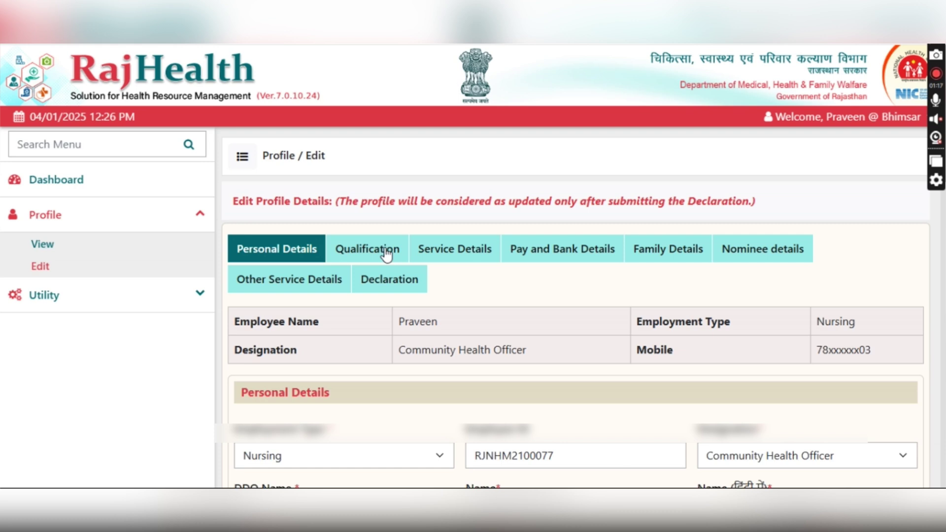
scroll(386, 255, down, 3)
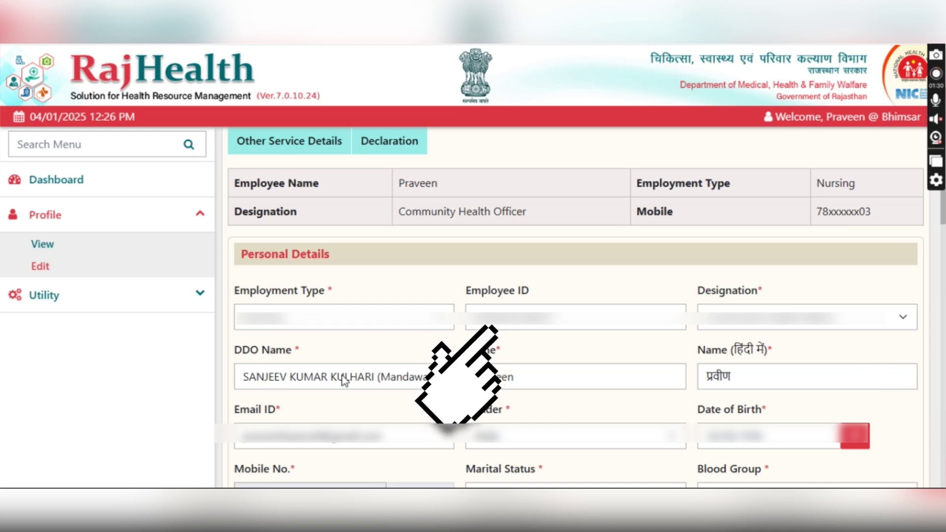
click(387, 377)
click(387, 377)
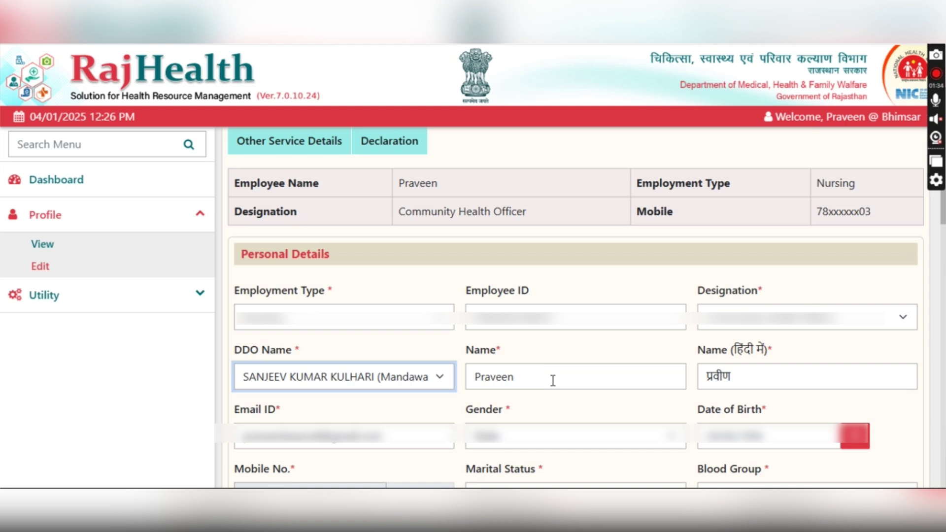
click(596, 376)
click(790, 376)
scroll(643, 387, down, 1)
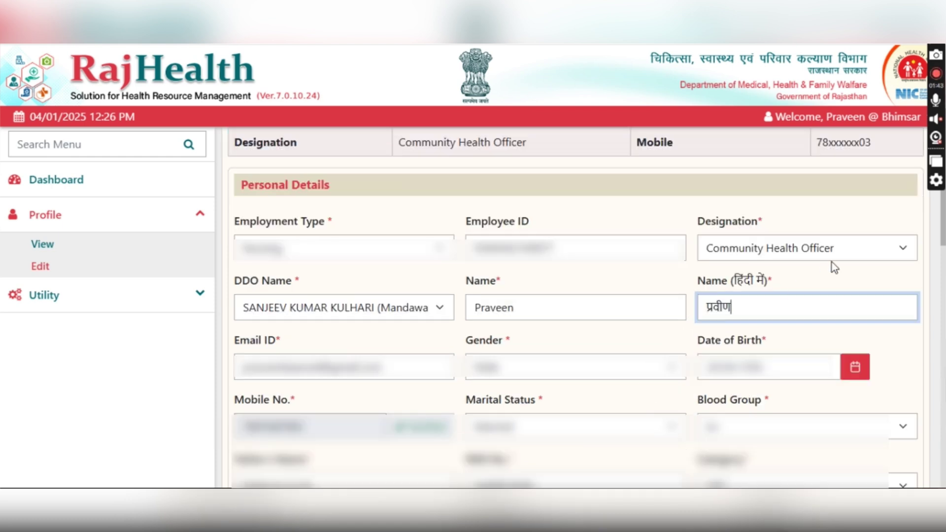
click(859, 256)
click(842, 230)
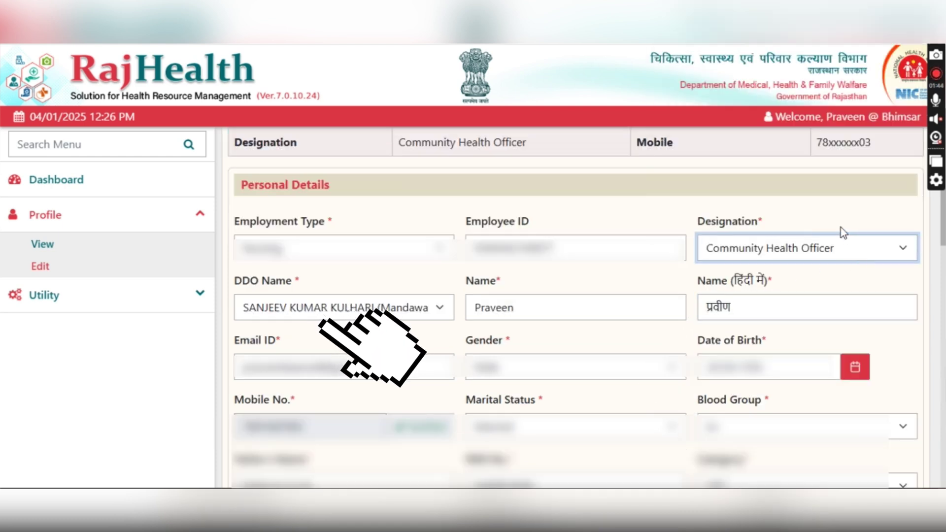
scroll(840, 232, down, 1)
click(770, 299)
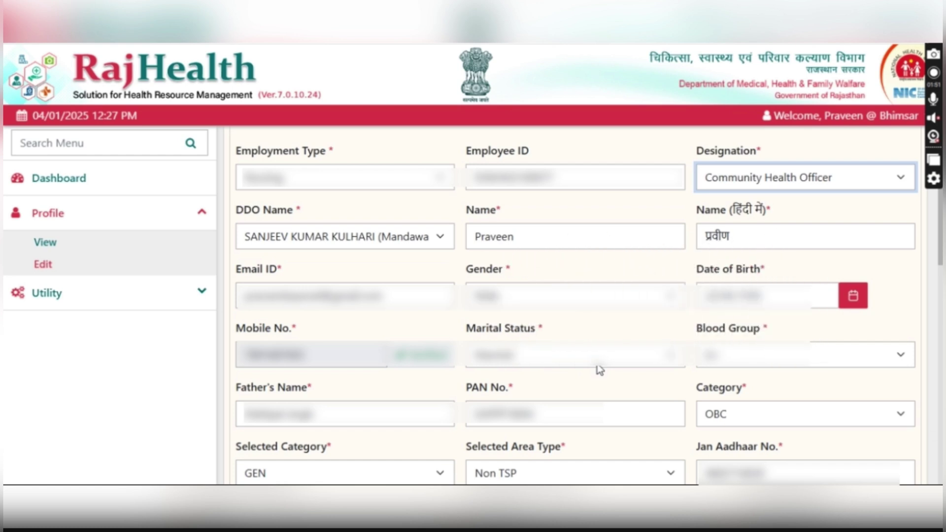
scroll(599, 369, down, 3)
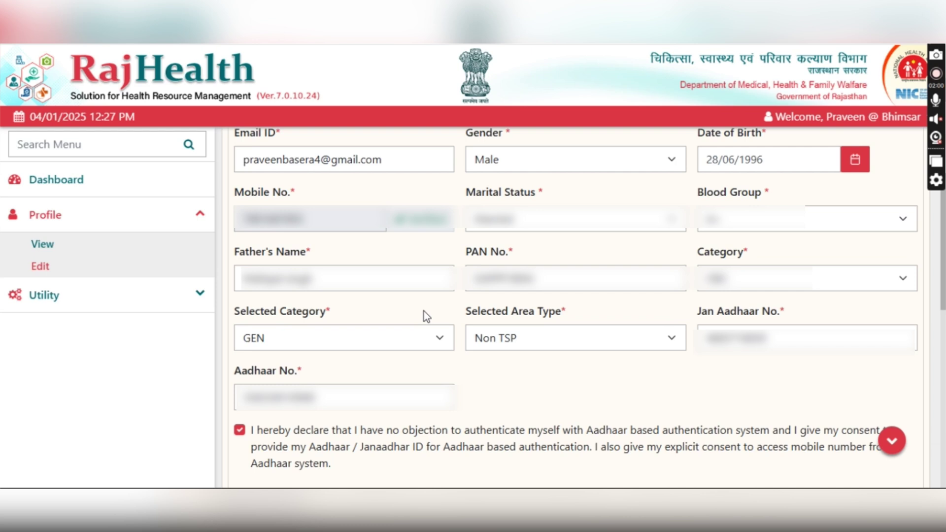
click(341, 398)
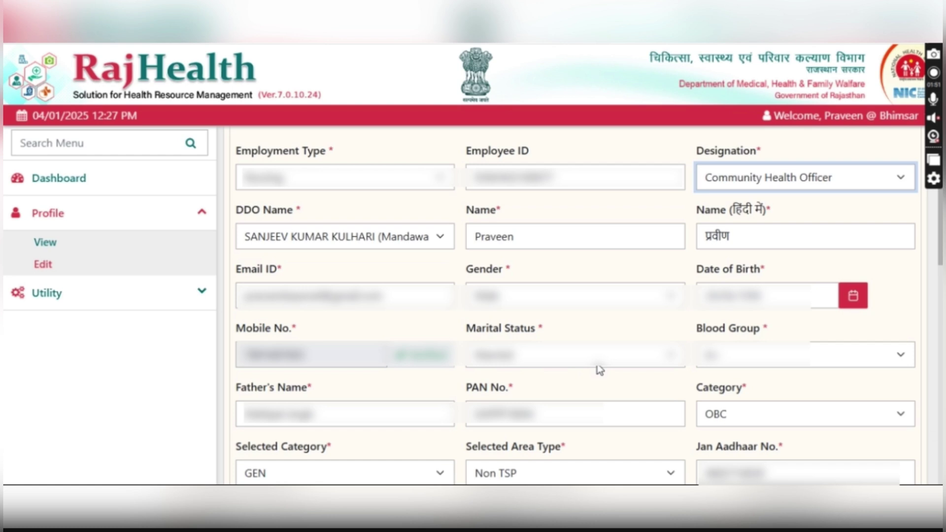
scroll(599, 369, down, 3)
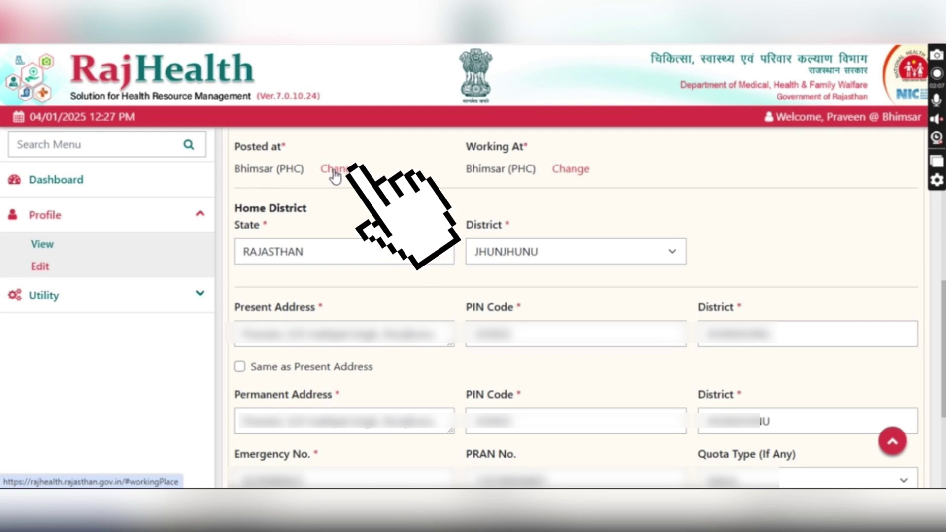
- Change Posted at to Block Level, Jhunjhunu district, Mandawa block
click(335, 172)
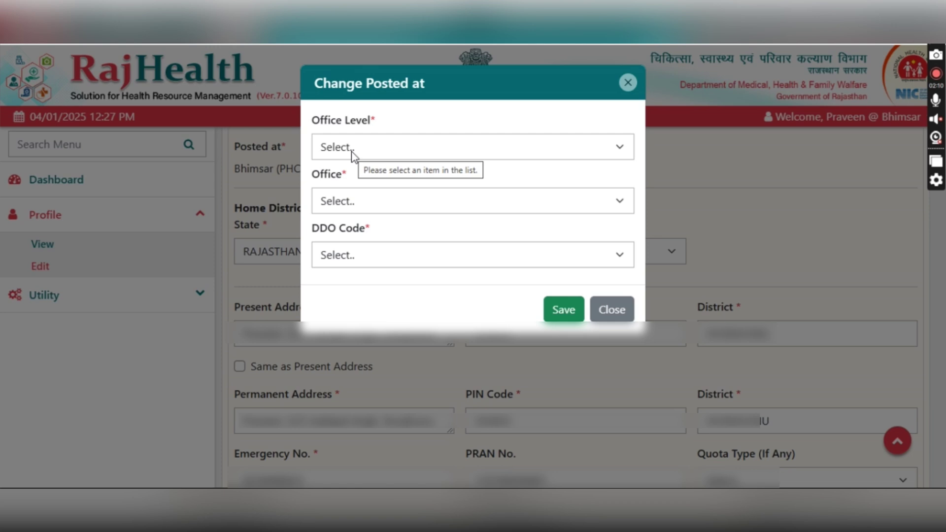
click(352, 153)
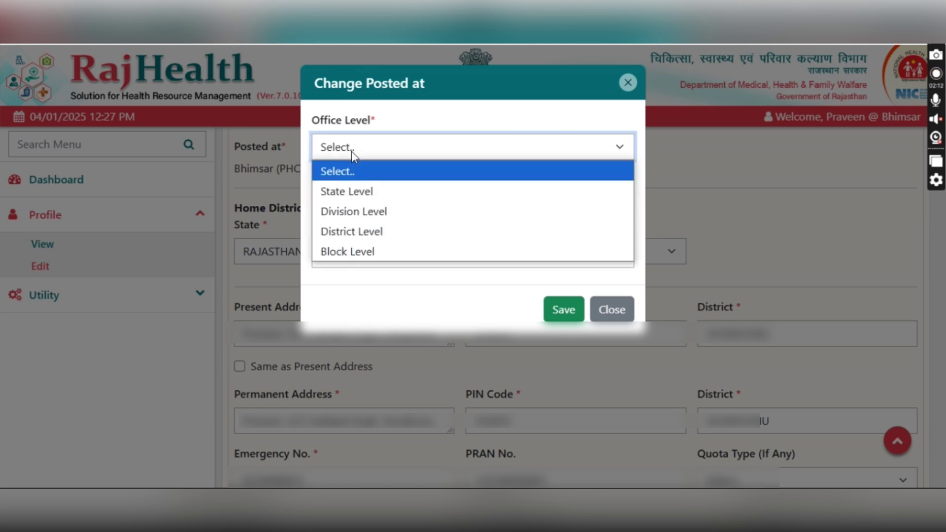
click(353, 252)
click(357, 203)
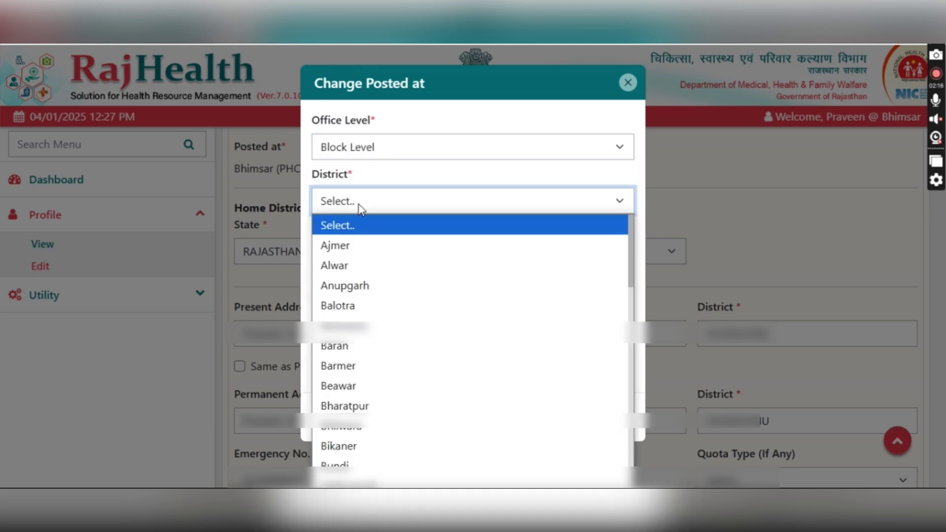
scroll(362, 266, down, 10)
click(363, 256)
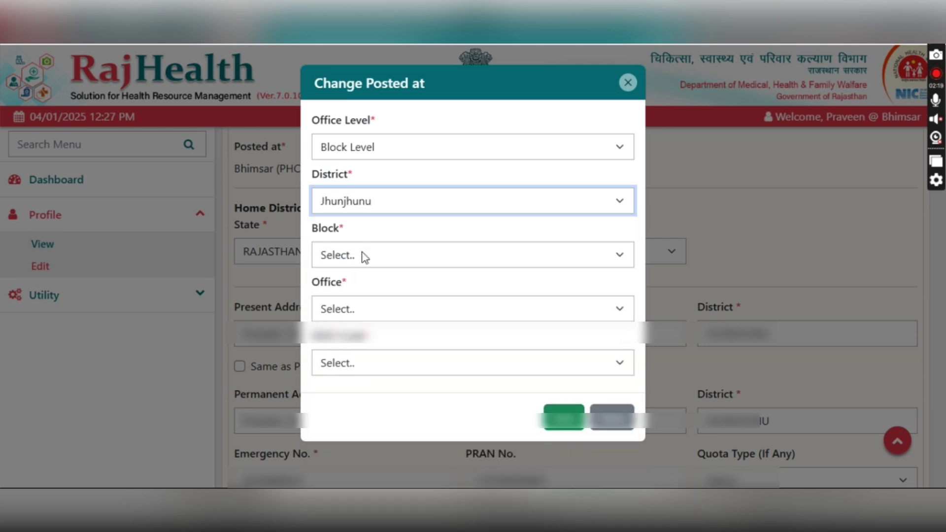
click(364, 257)
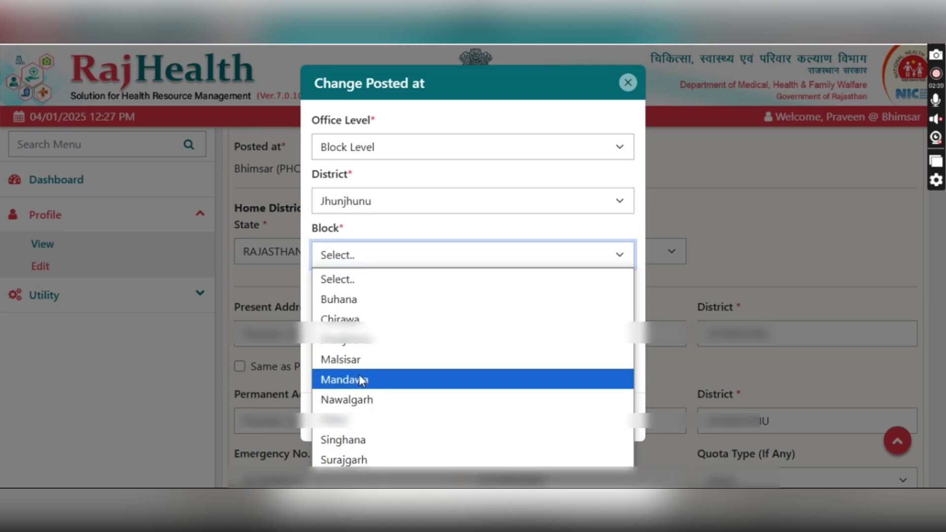
click(360, 379)
- Select office Bhimsar (PHC) with DDO code (40720) and close the Posted at dialog
click(365, 309)
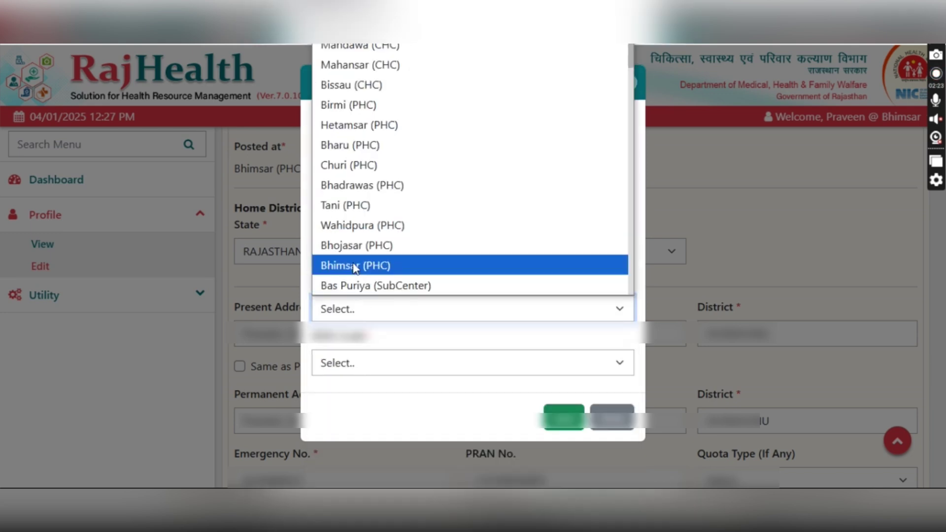
click(355, 266)
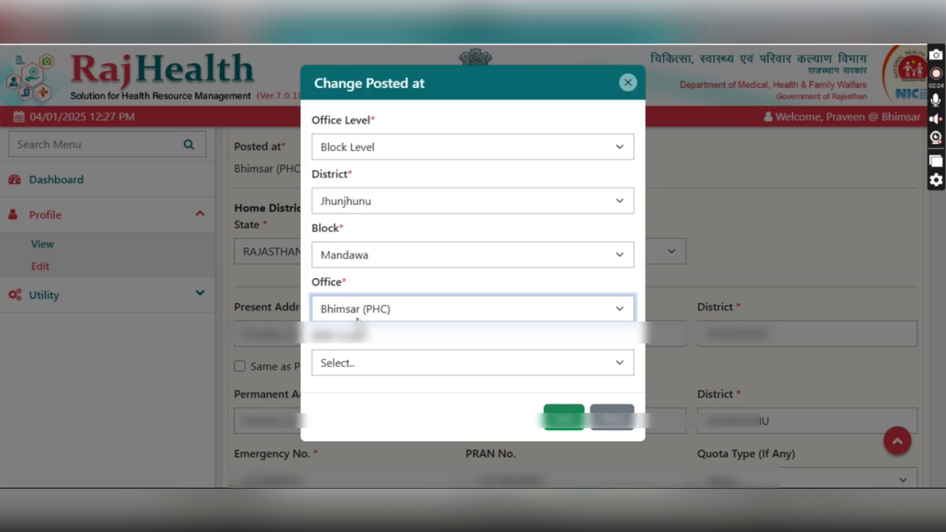
click(363, 359)
click(362, 405)
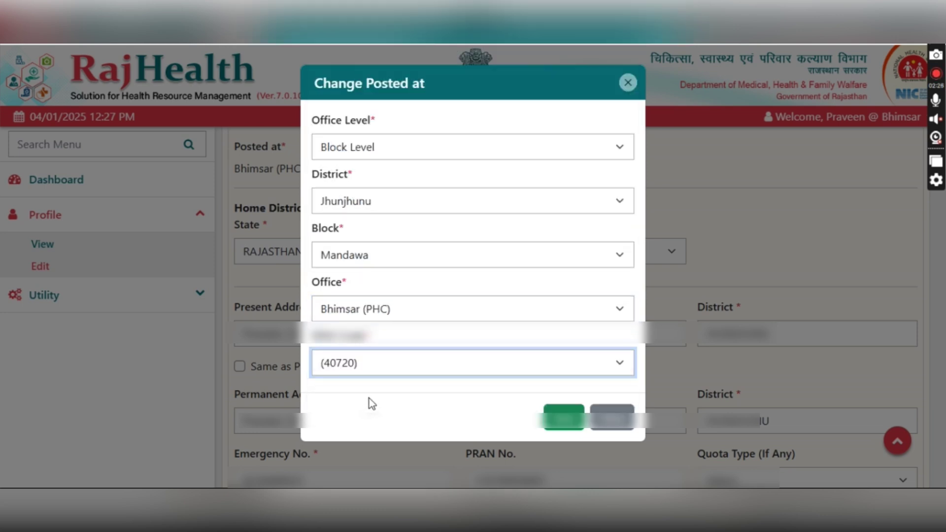
click(627, 81)
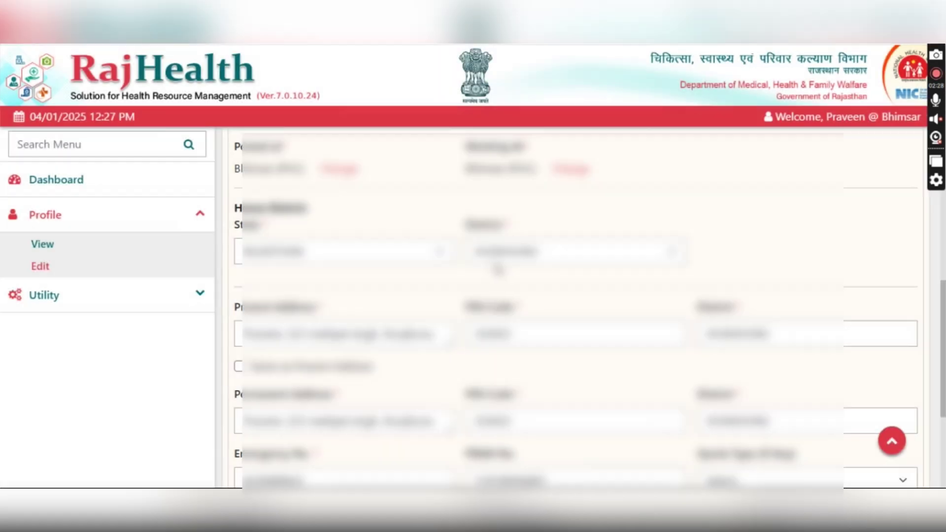
scroll(577, 305, up, 10)
scroll(339, 389, up, 5)
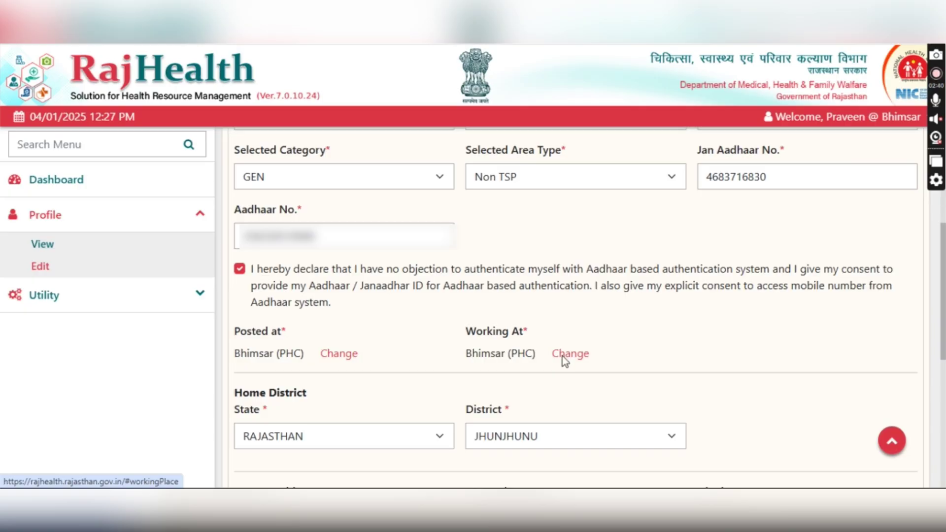
- Change Working at to Block Level, Jhunjhunu district, Mandawa block
click(567, 354)
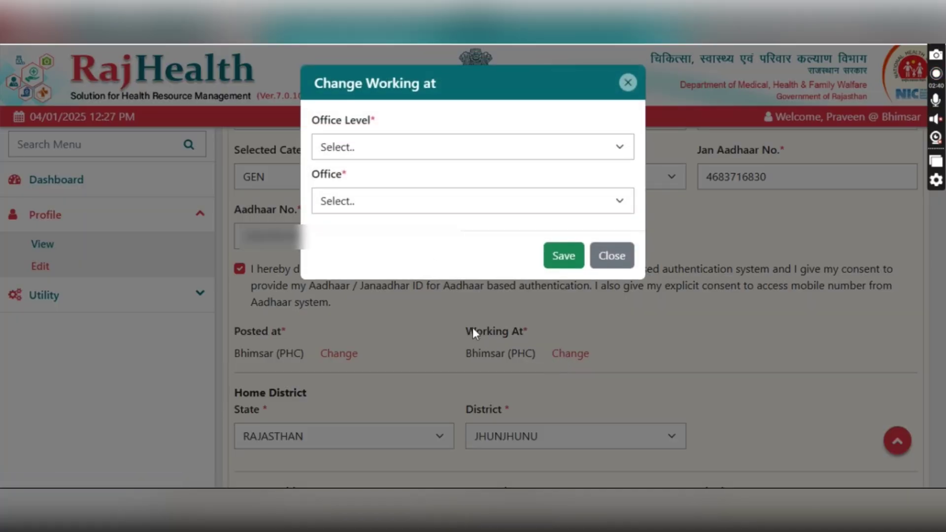
click(387, 155)
click(345, 255)
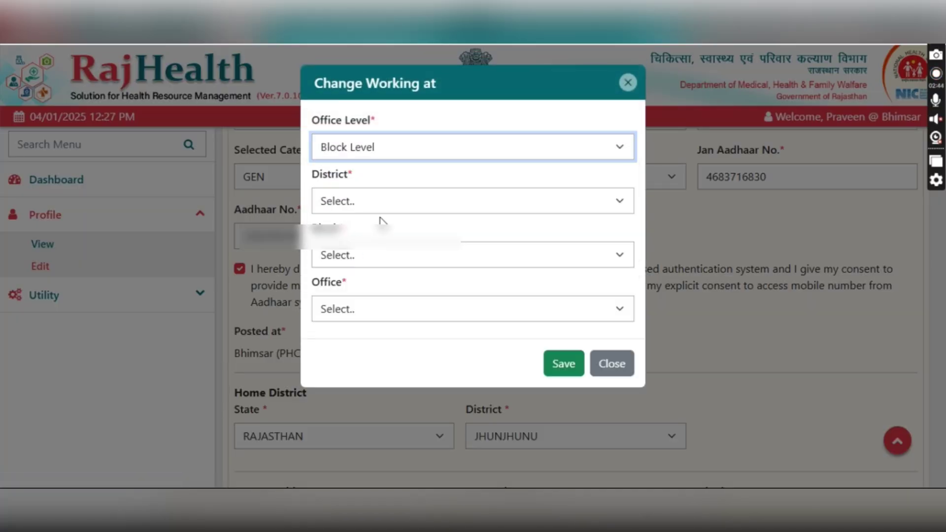
click(382, 201)
scroll(389, 327, down, 10)
scroll(390, 327, up, 5)
click(389, 329)
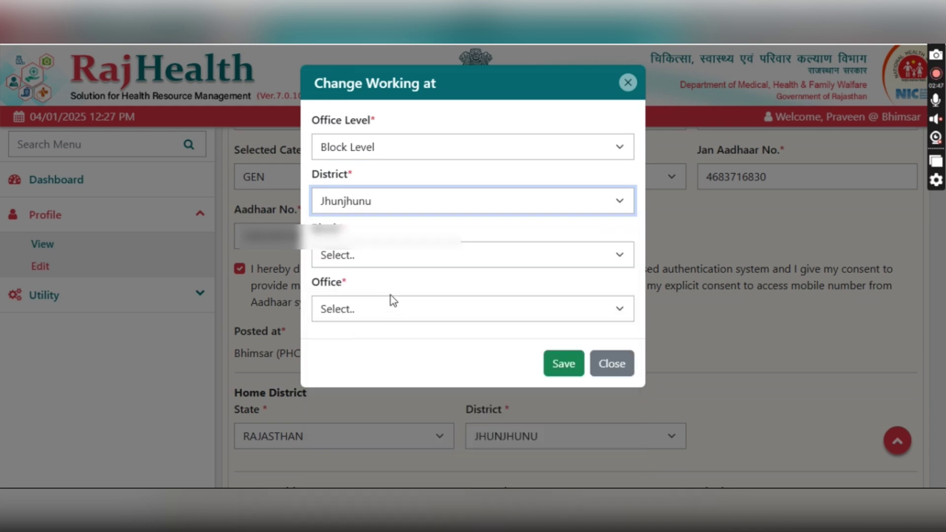
click(392, 251)
click(355, 380)
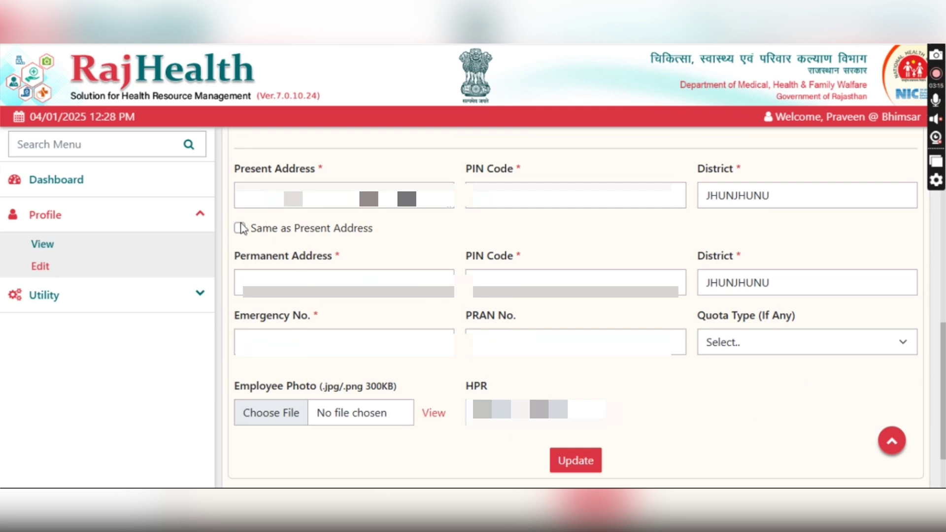
- Tick 'Same as Present Address' for the permanent address, then go to Qualification
click(240, 228)
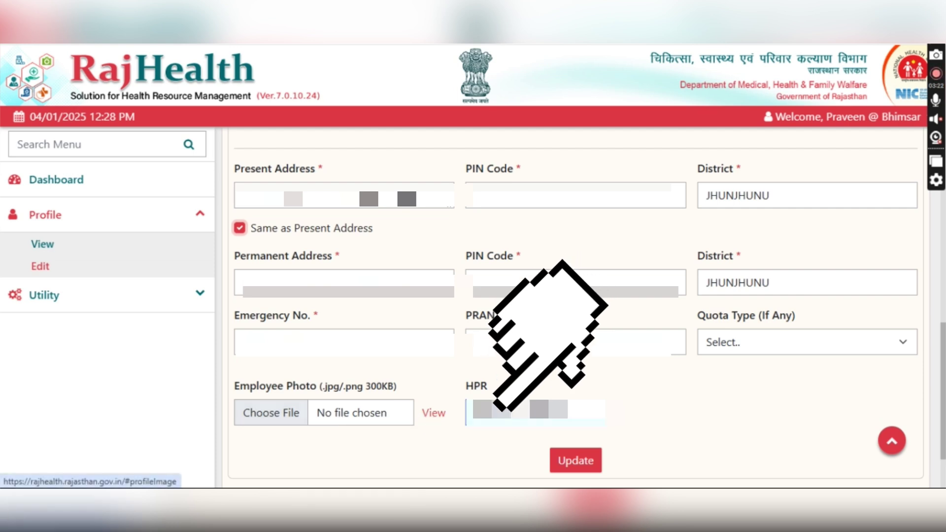
click(522, 413)
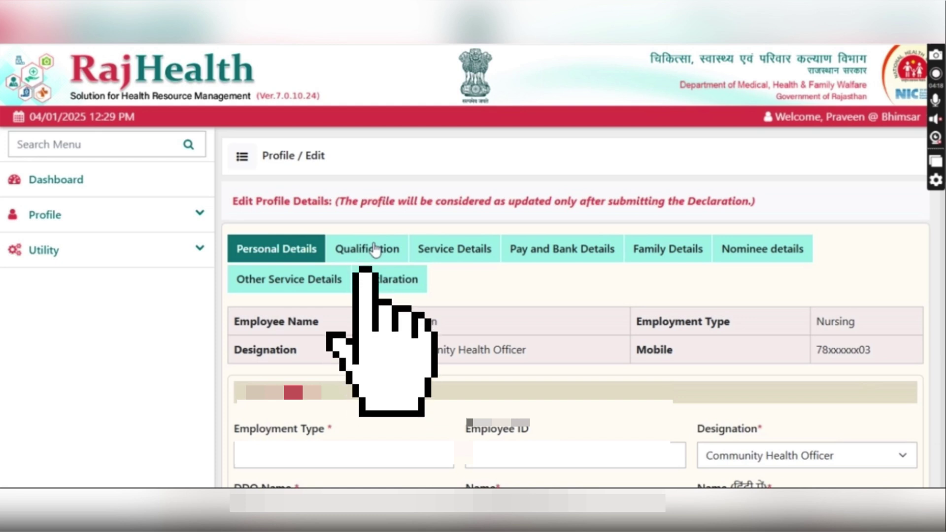
click(375, 251)
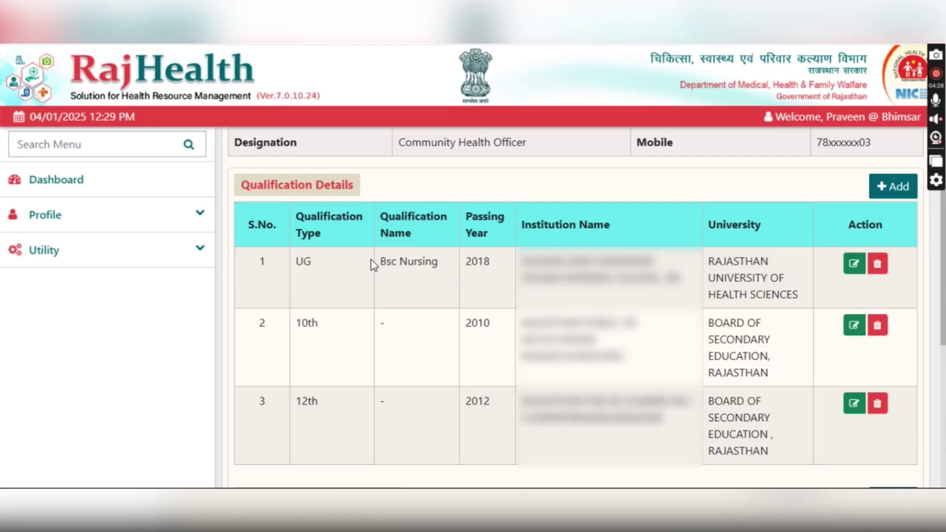
- Add a new qualification entry with UG as its qualification type
click(892, 194)
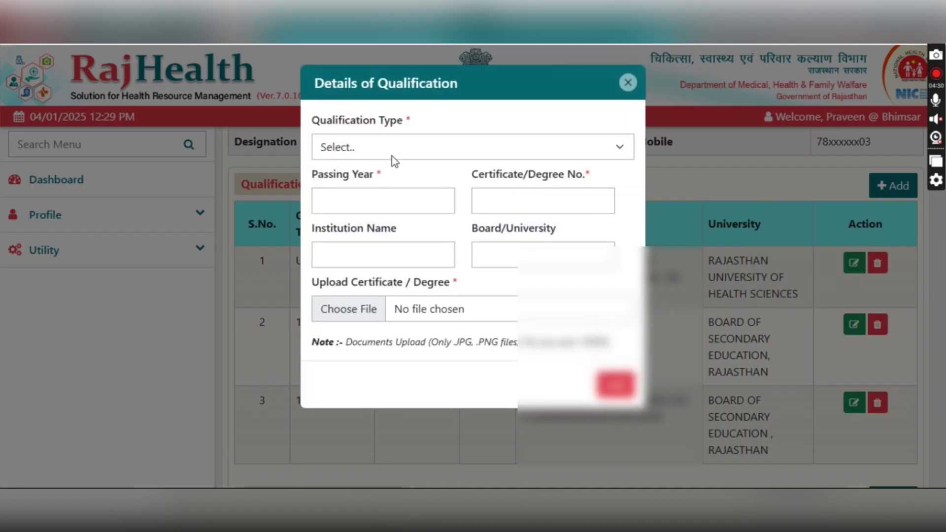
click(393, 158)
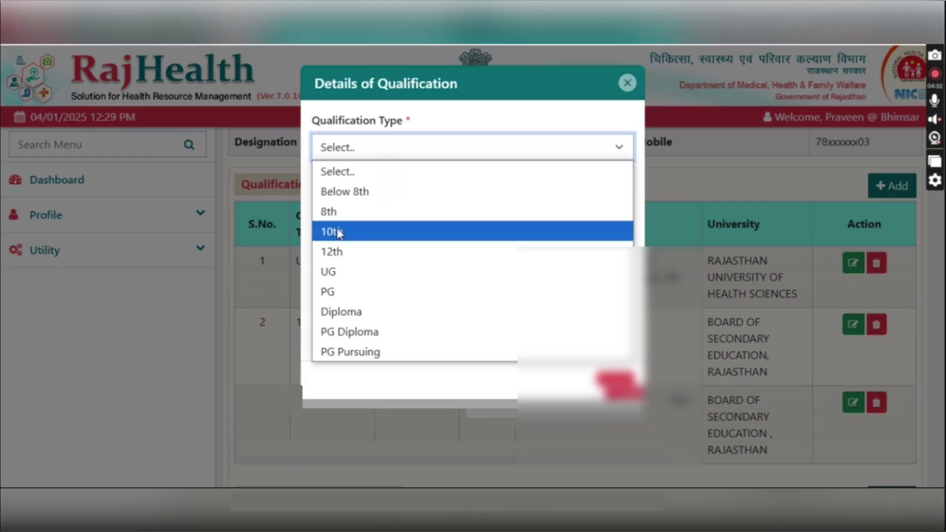
click(327, 271)
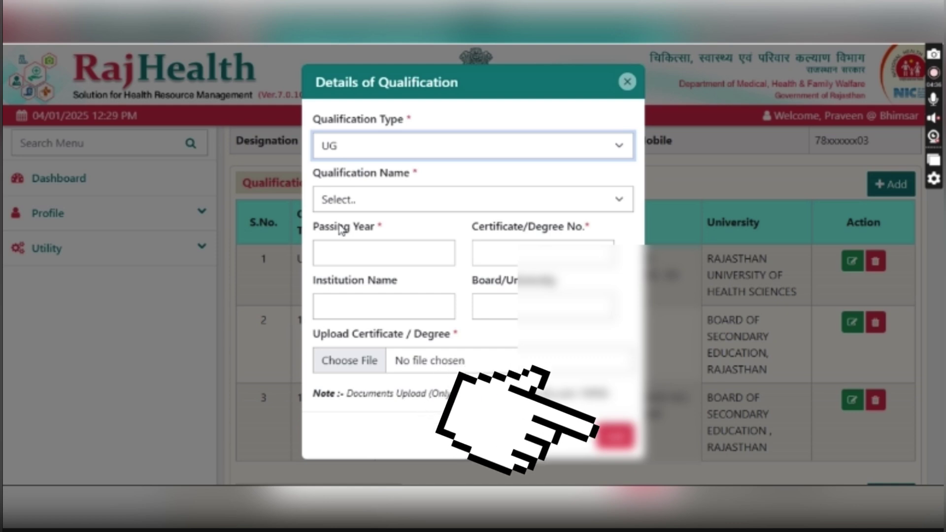
- Fill in Bsc Nursing, passing year 0000, certificate 00000, institution ABCD, board RUHS / RNC
click(347, 201)
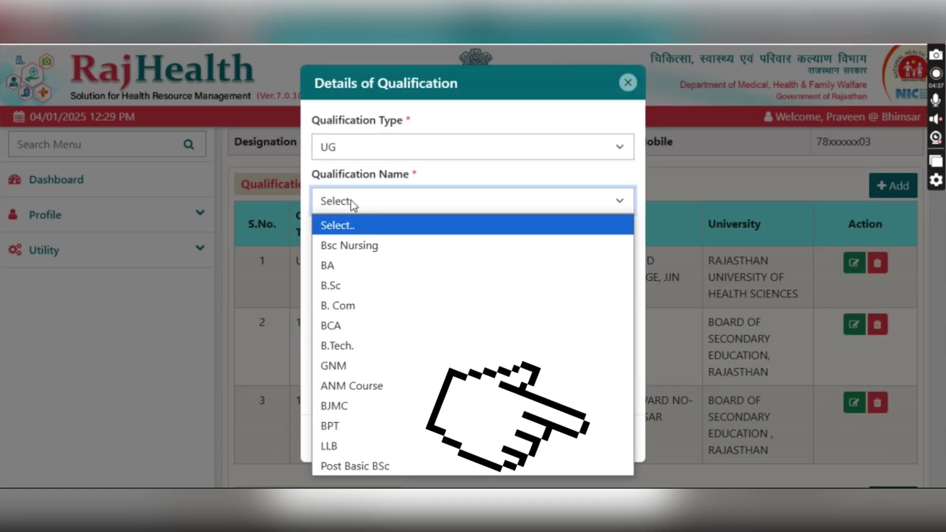
click(346, 243)
click(345, 244)
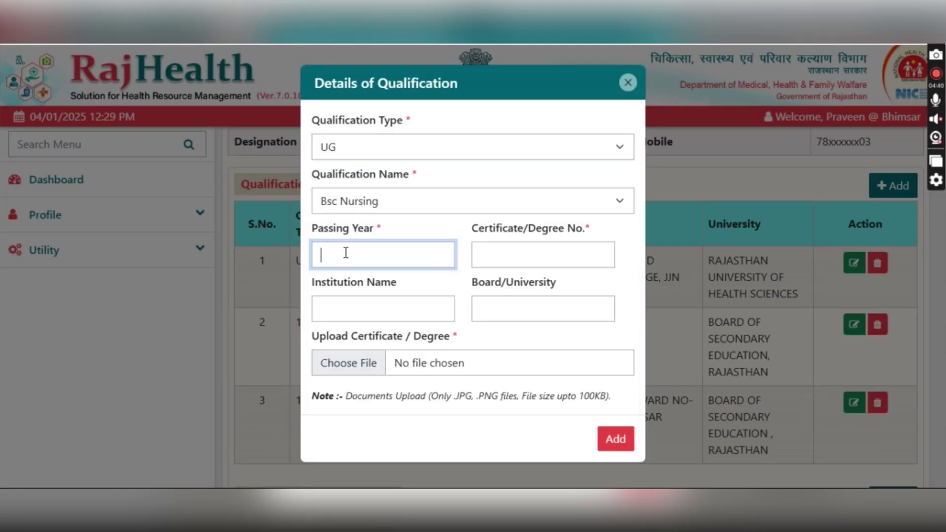
text(0000)
click(535, 255)
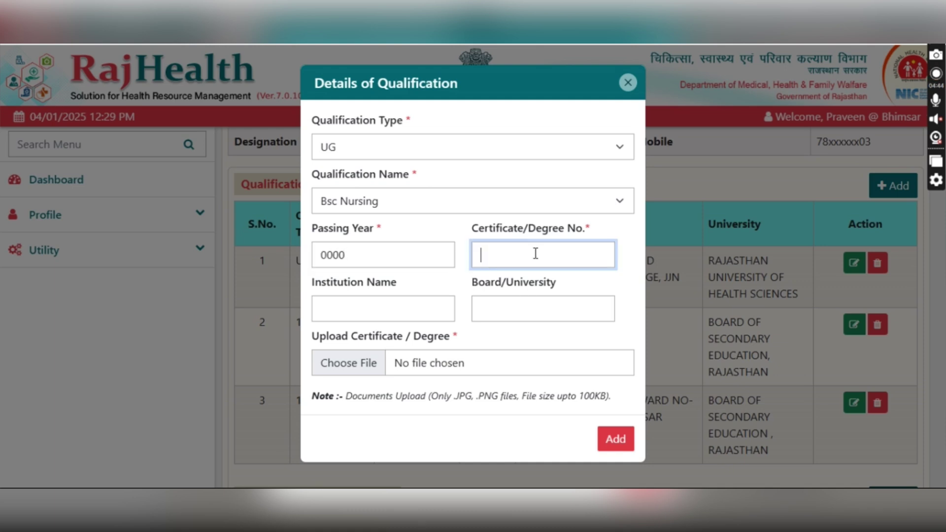
text(00000)
click(407, 308)
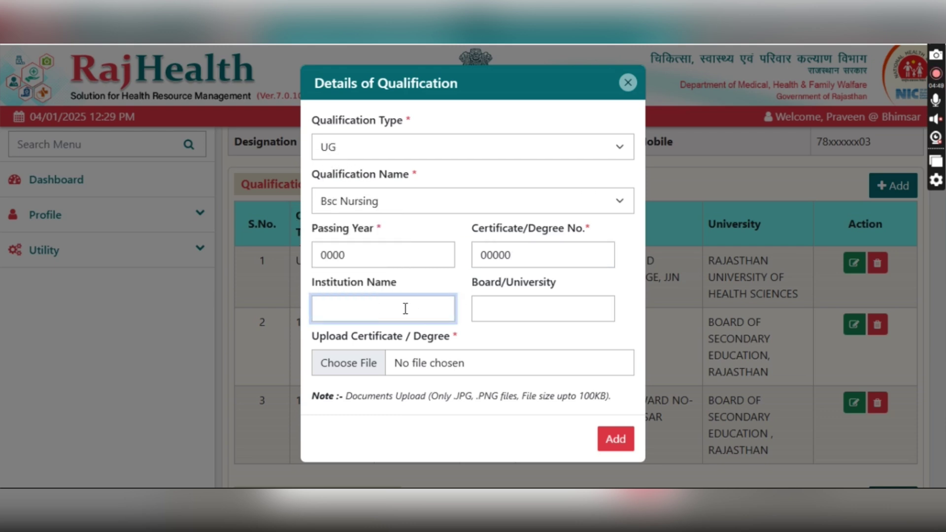
text(ABCD)
click(527, 302)
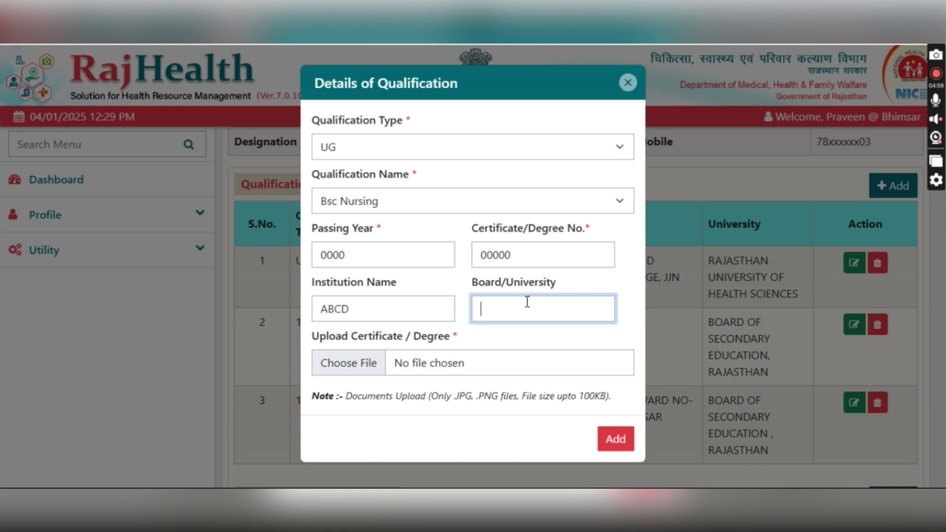
text(RUHS / RNC)
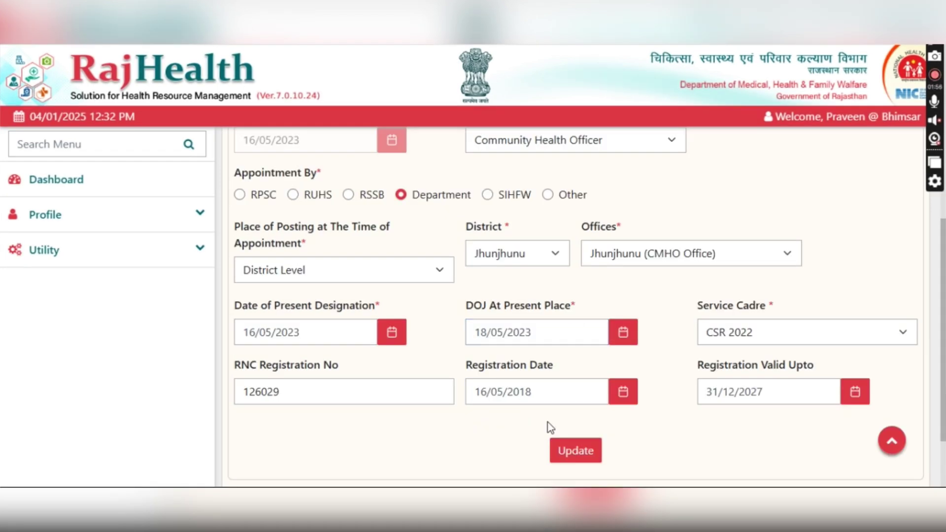
- Scroll through the Service Details form and move to Pay and Bank Details
scroll(567, 418, down, 2)
click(576, 382)
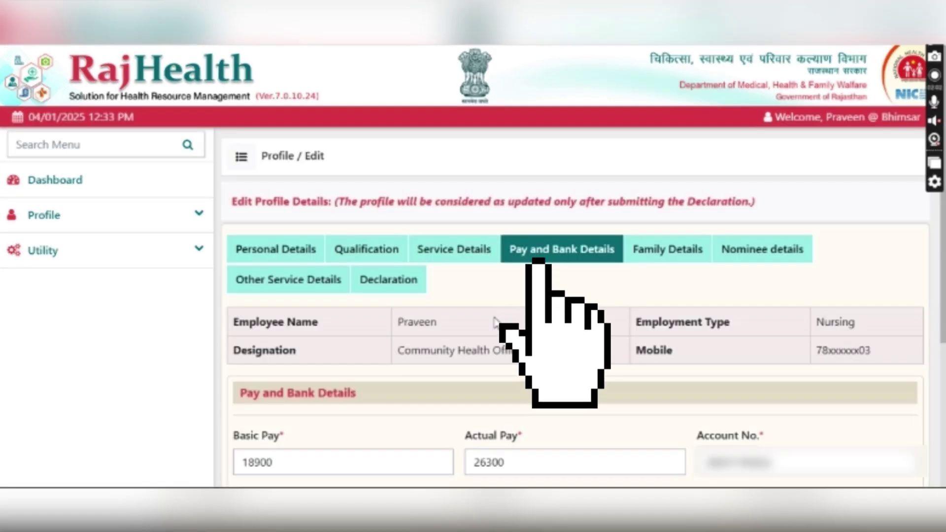
scroll(268, 274, down, 4)
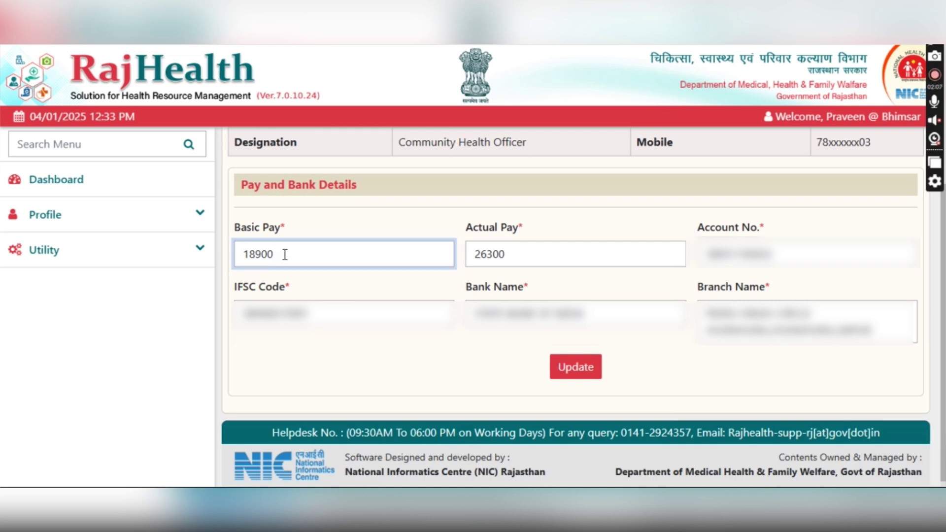
click(533, 260)
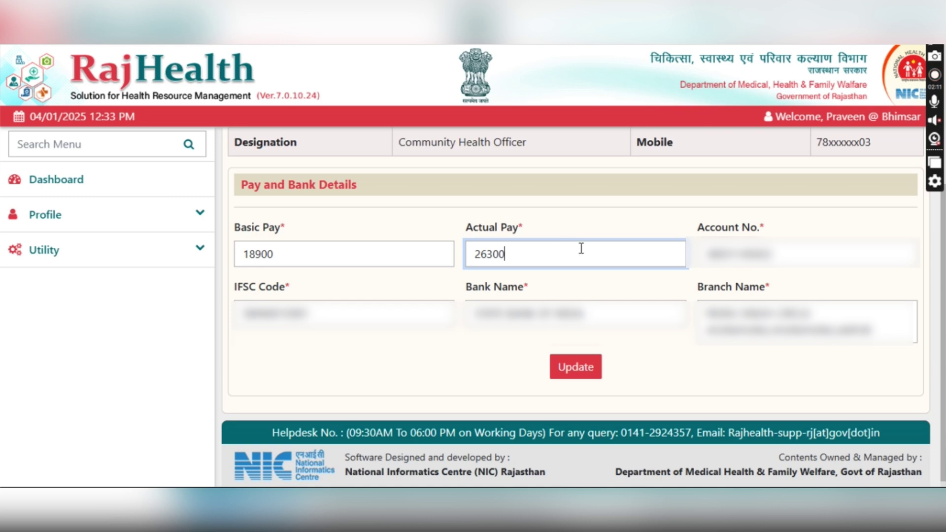
click(806, 252)
click(369, 324)
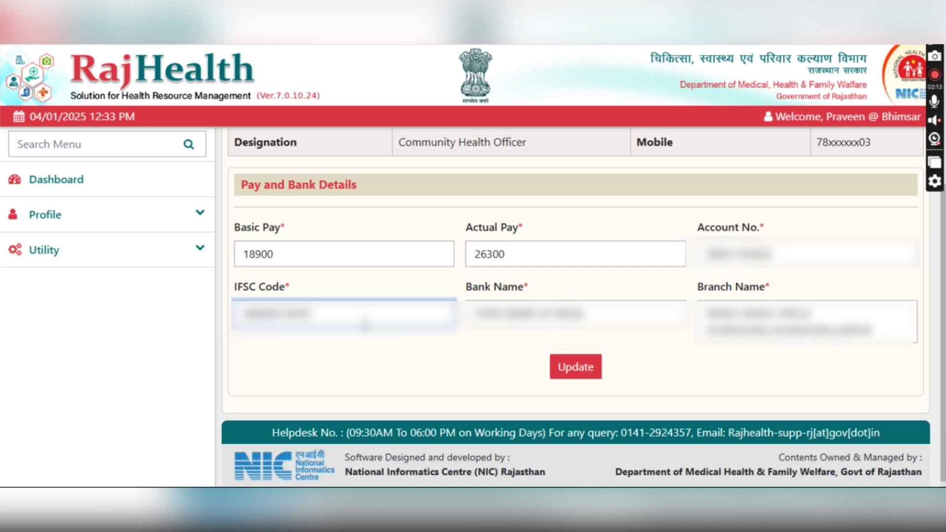
click(609, 325)
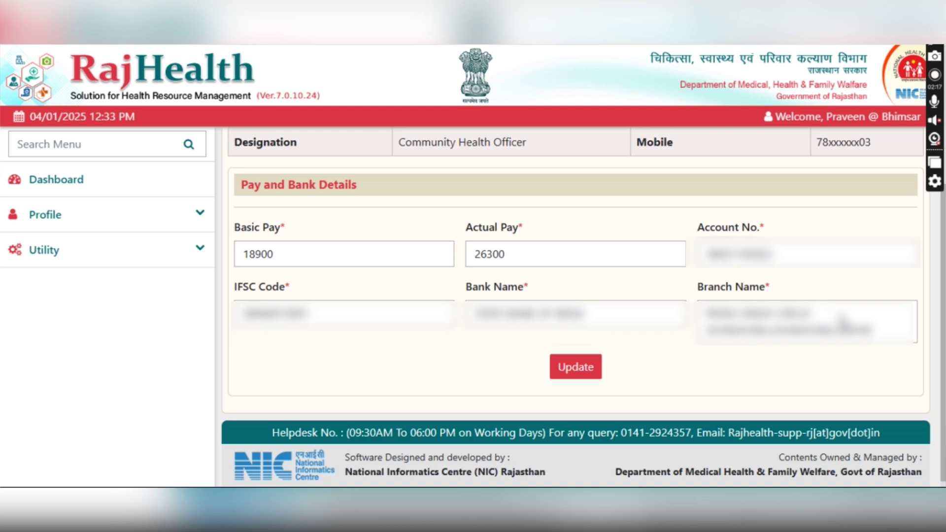
- Save the pay and bank details, then start a family member named ABCD with relation Wife
click(572, 371)
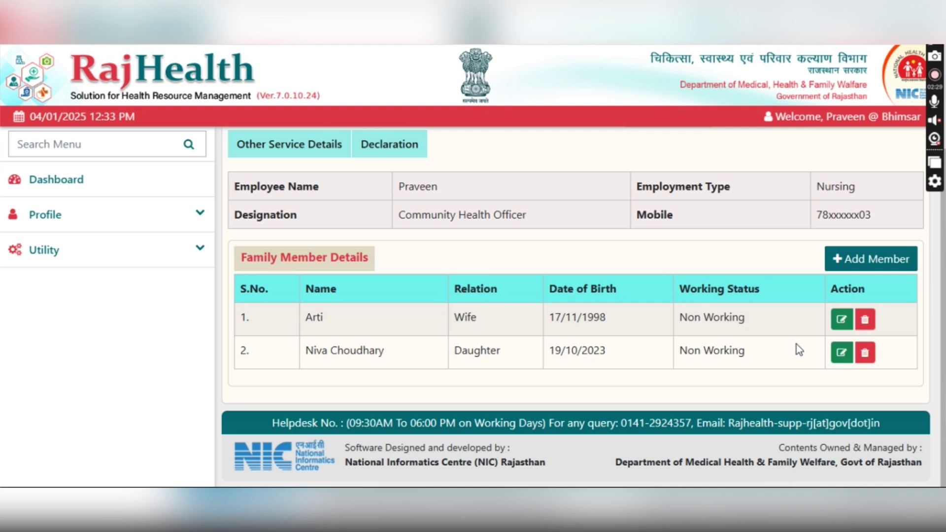
click(859, 264)
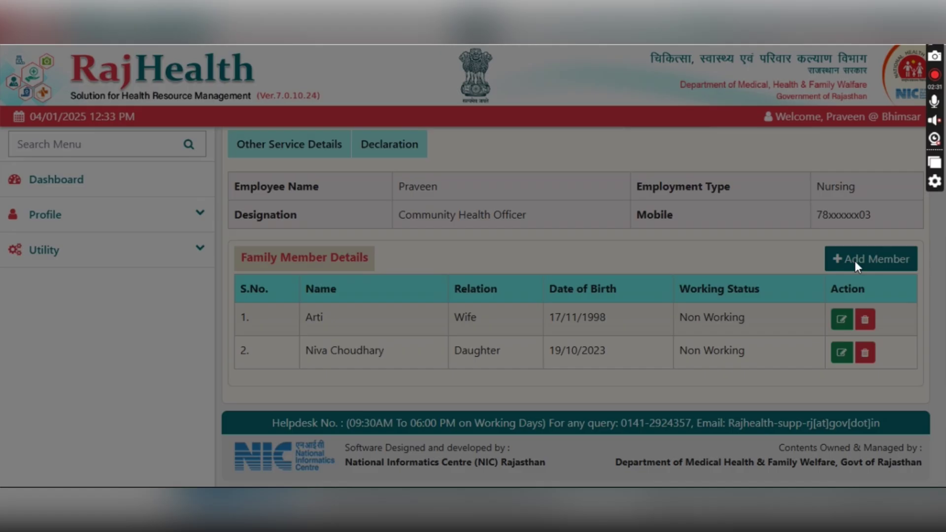
click(353, 143)
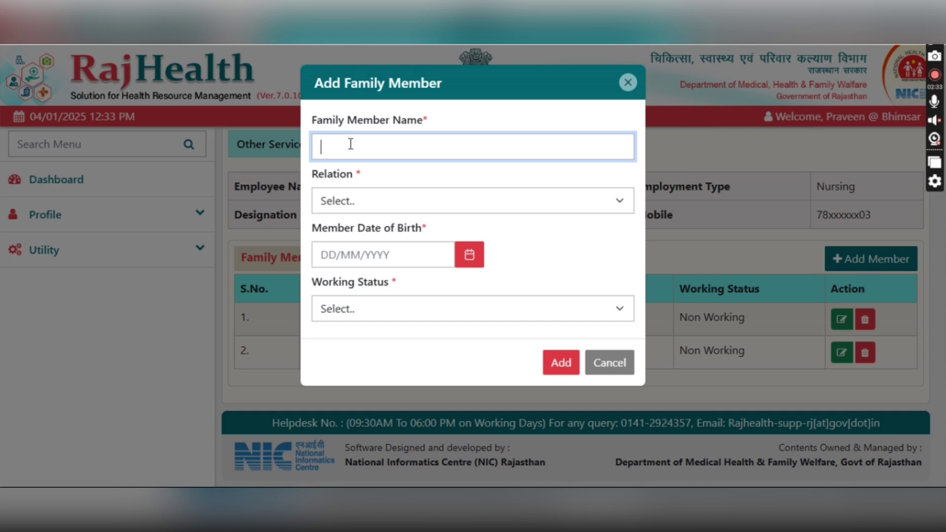
text(A)
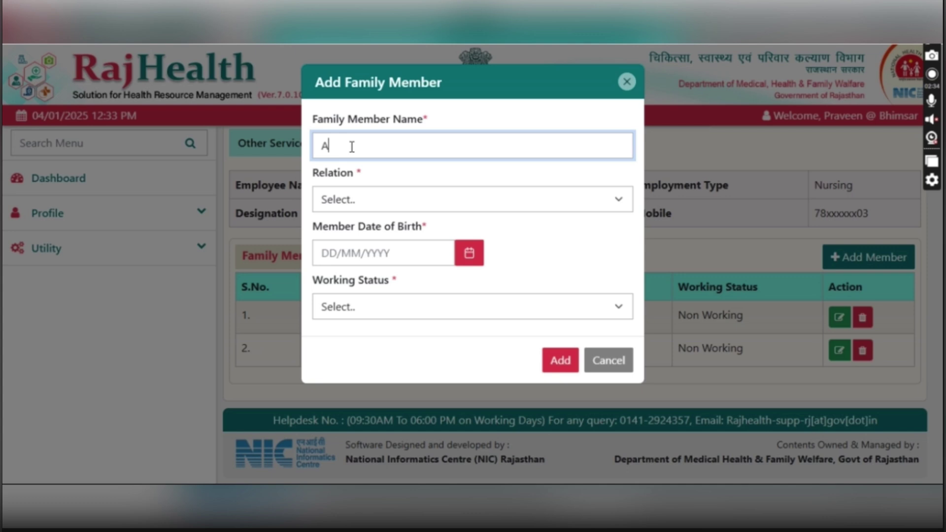
text(BCD)
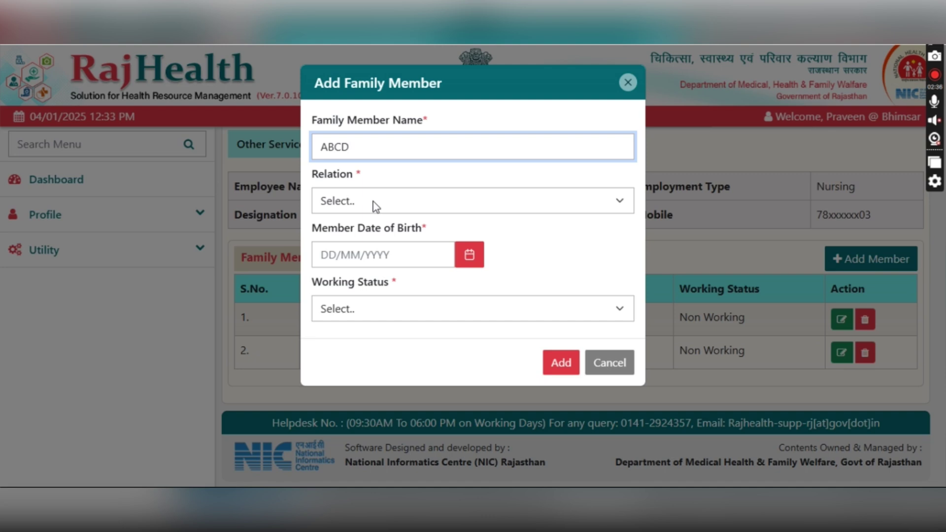
click(370, 206)
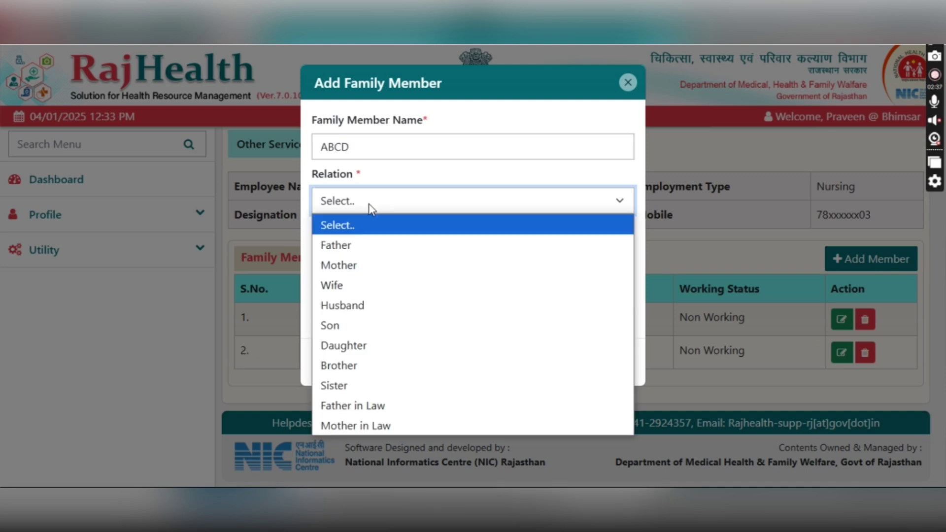
click(342, 285)
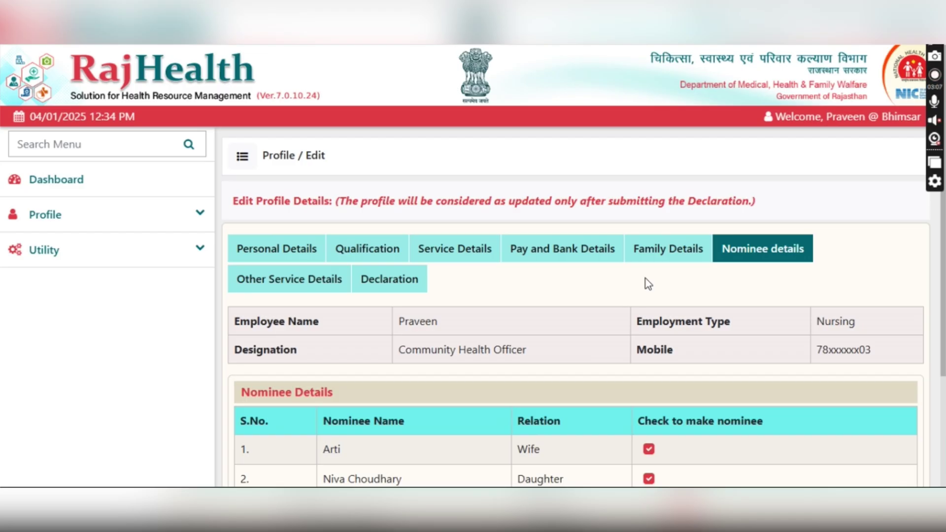
- Re-tick both family members as nominees and save the nominee details
scroll(646, 279, down, 3)
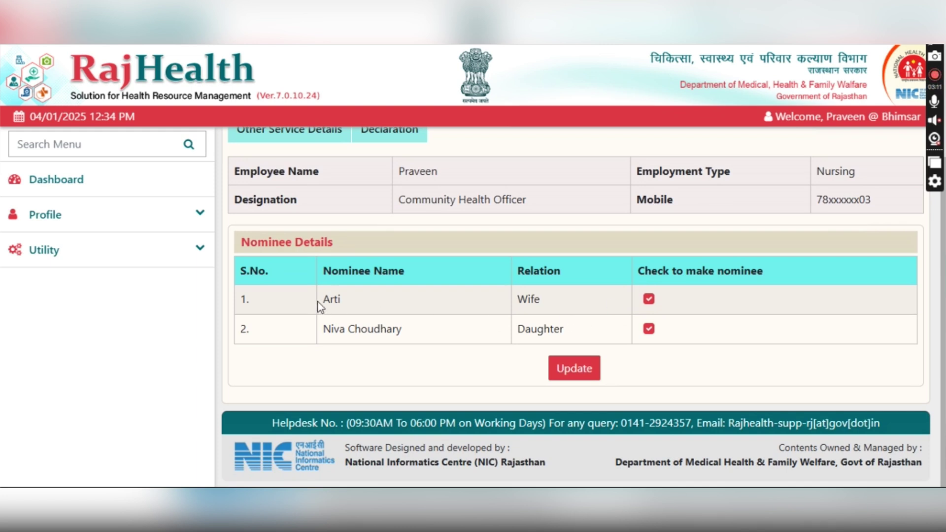
click(648, 299)
click(648, 329)
click(648, 299)
click(648, 328)
click(578, 369)
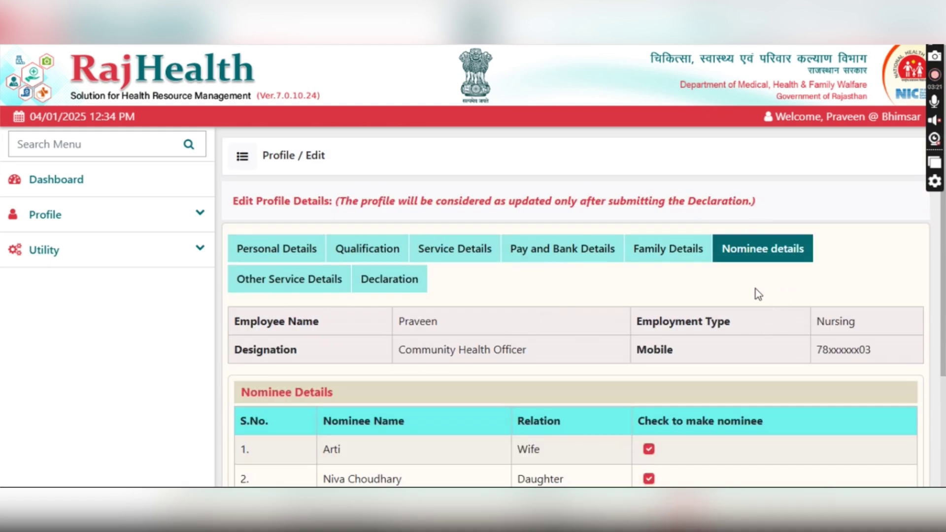
- Keep HSS.9/HRH/187 as the Other Service Details budget head, then start a new backlog posting
click(294, 281)
scroll(377, 357, down, 3)
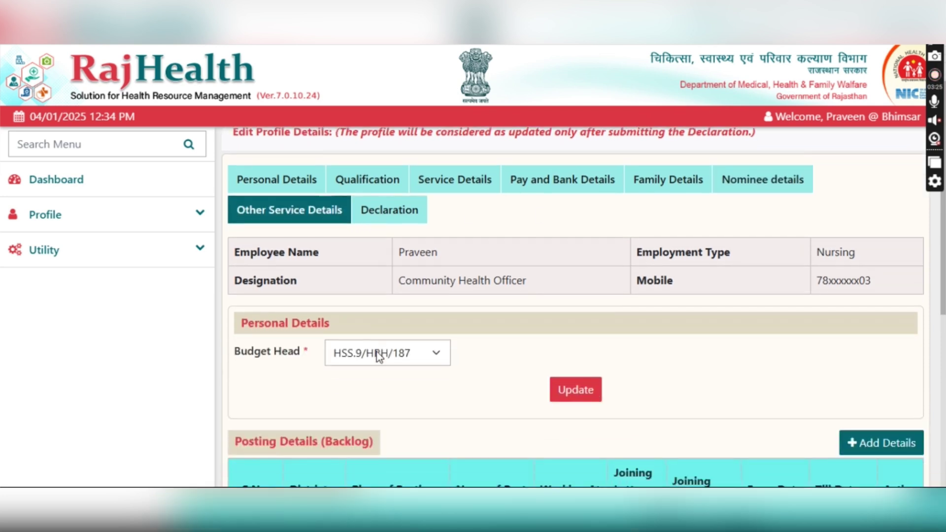
scroll(435, 236, down, 2)
click(439, 166)
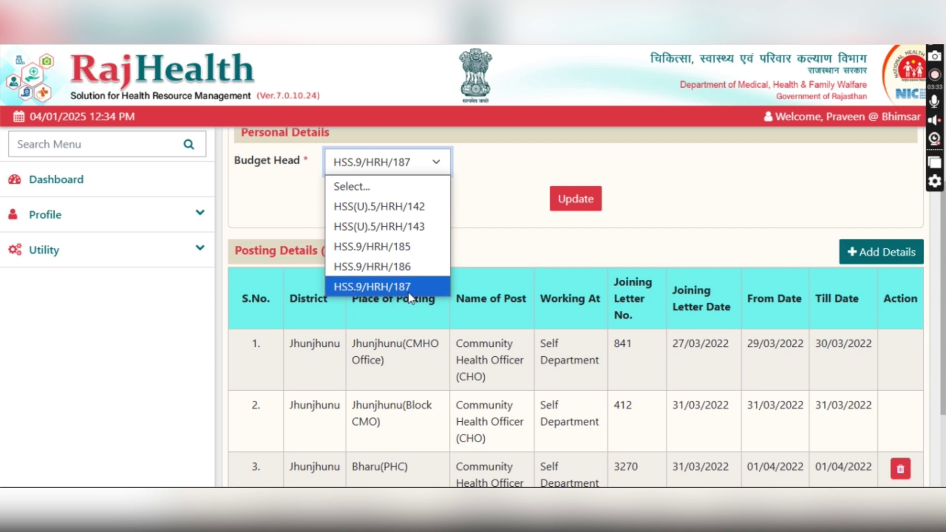
click(484, 257)
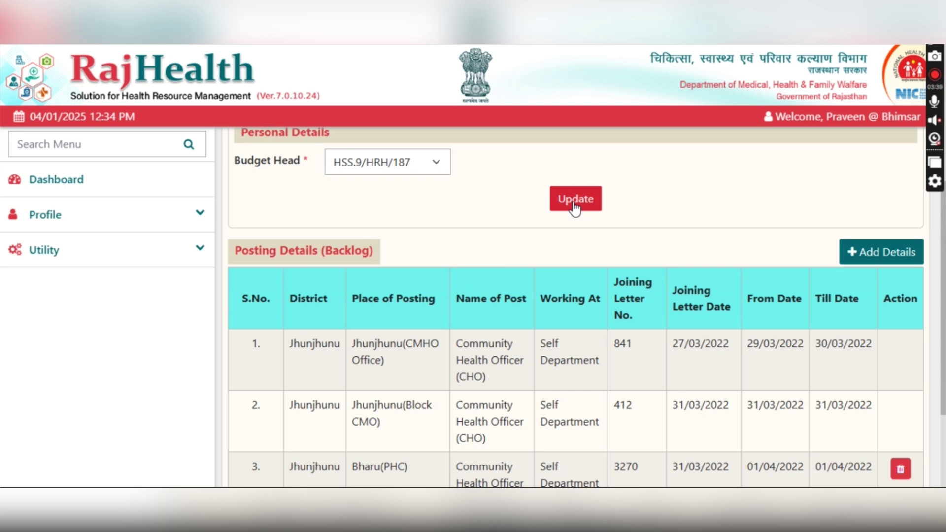
click(864, 252)
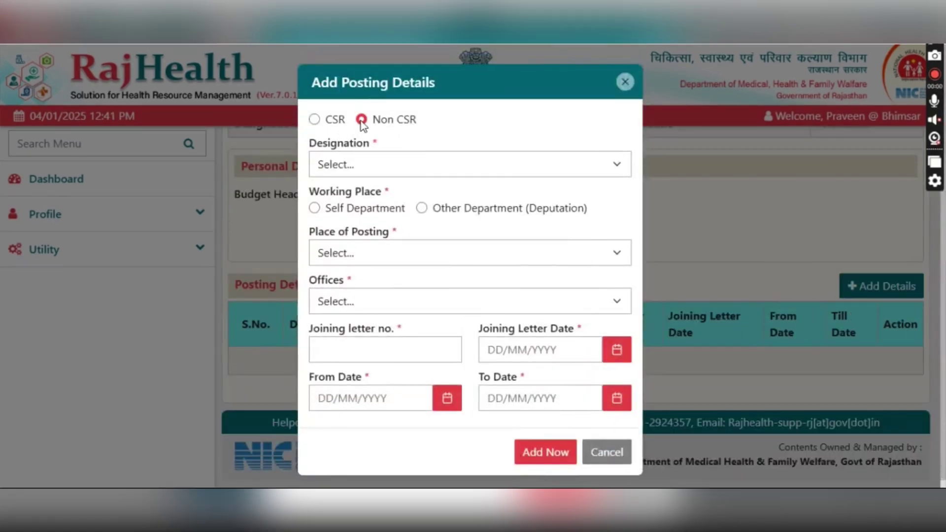
- Choose Community Health Officer (CHO), Self Department, District Level and office Jhunjhunu (CMHO Office)
click(368, 164)
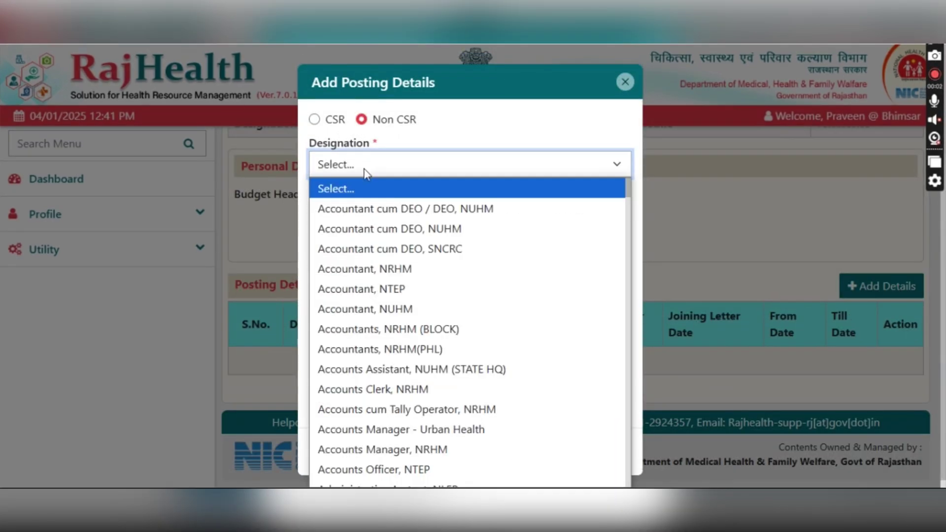
scroll(375, 248, down, 8)
scroll(376, 252, down, 5)
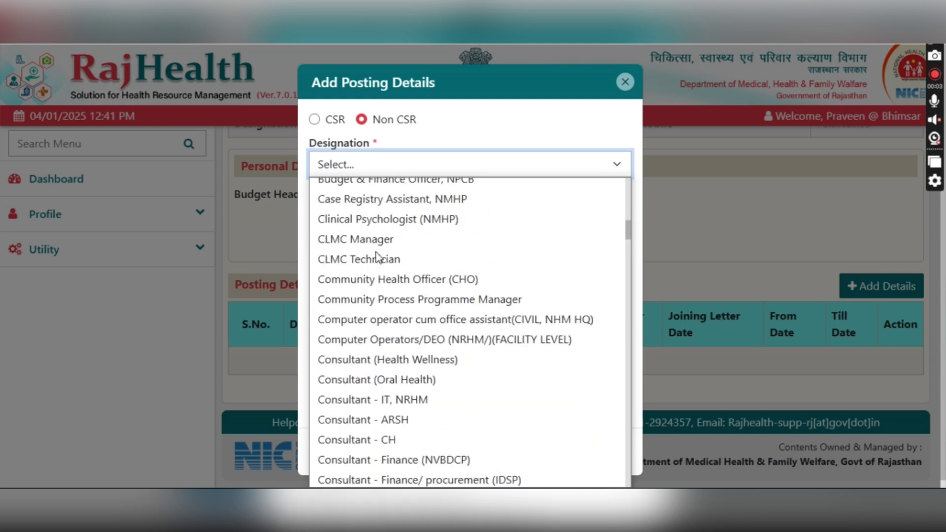
click(376, 277)
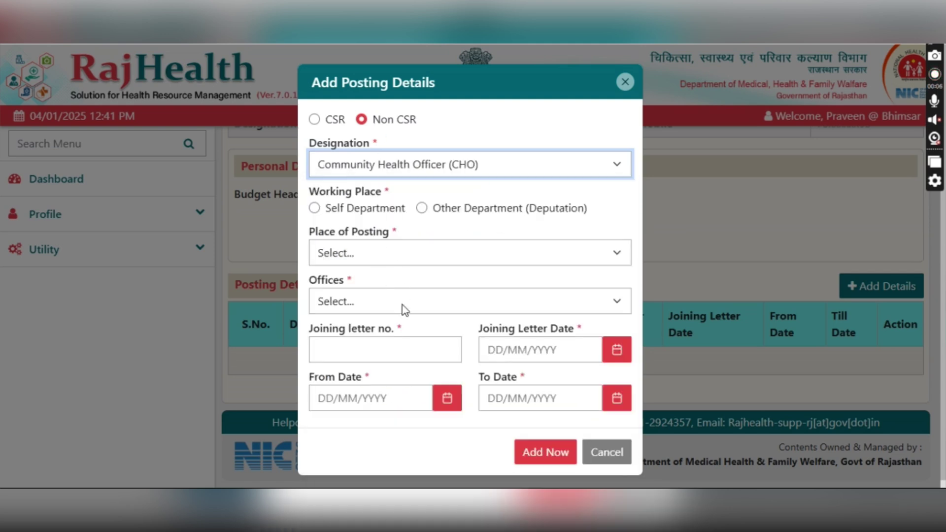
click(343, 210)
click(364, 253)
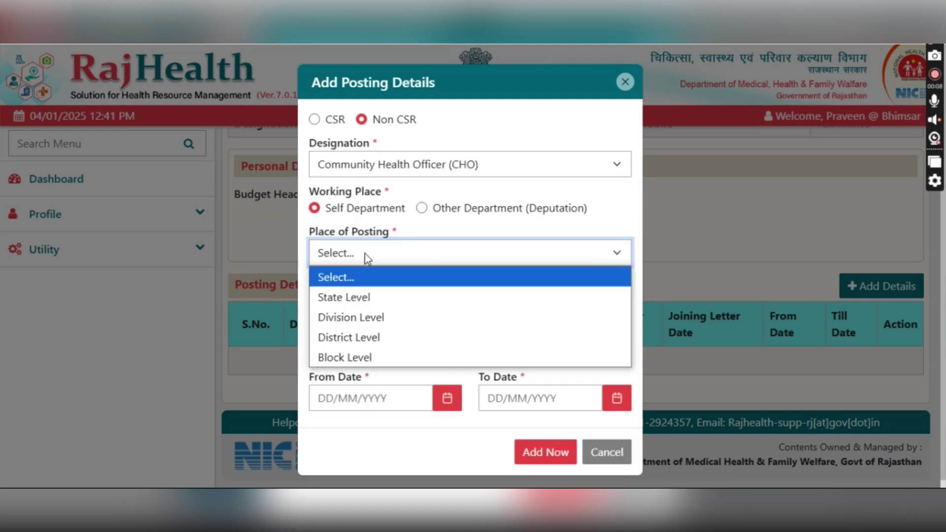
click(362, 337)
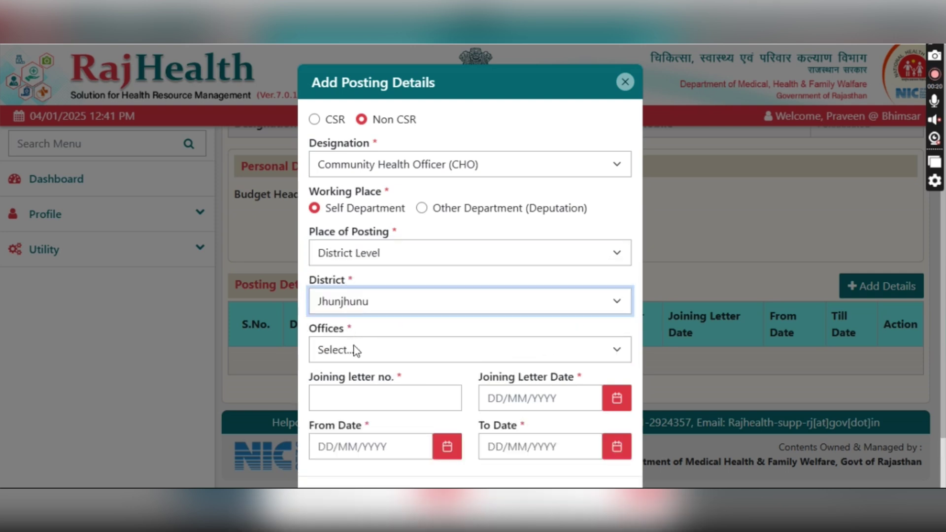
click(353, 348)
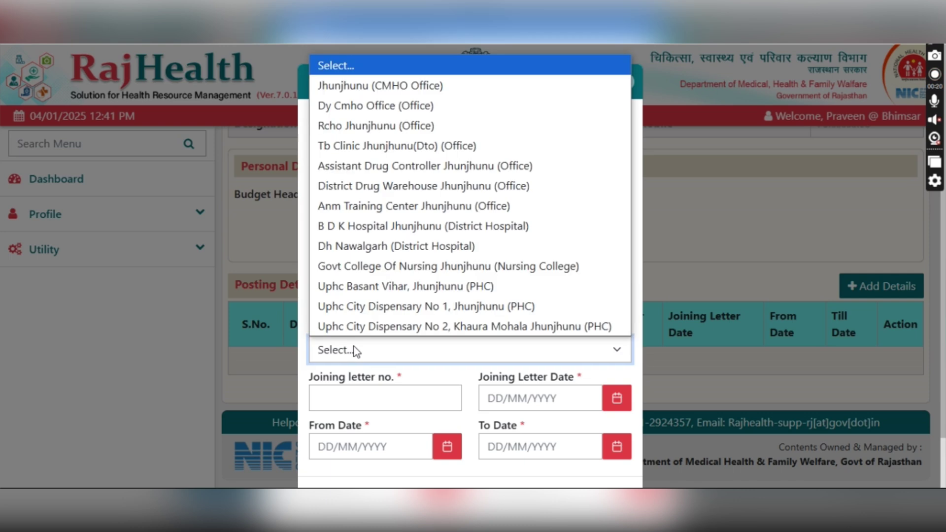
click(363, 88)
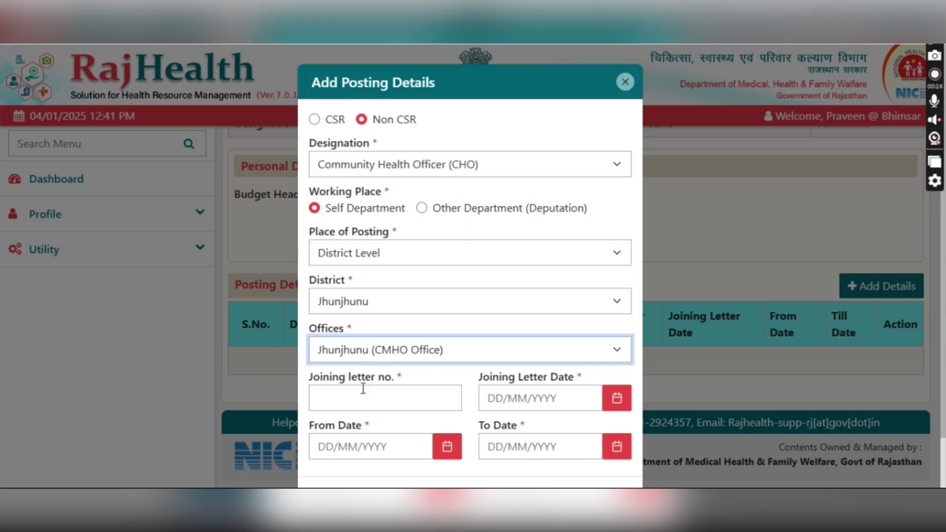
- Enter letter 841, set the end date to 29/03/2022 and save the posting
text(841)
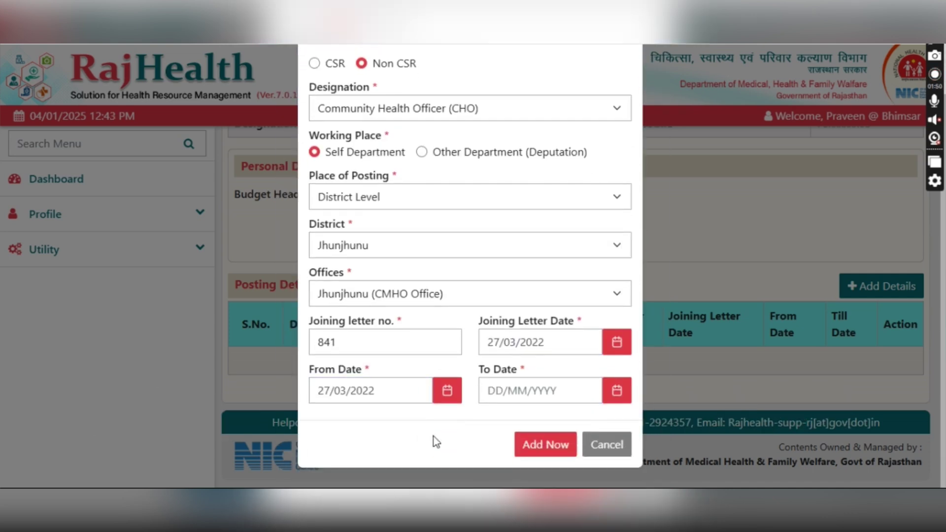
click(526, 391)
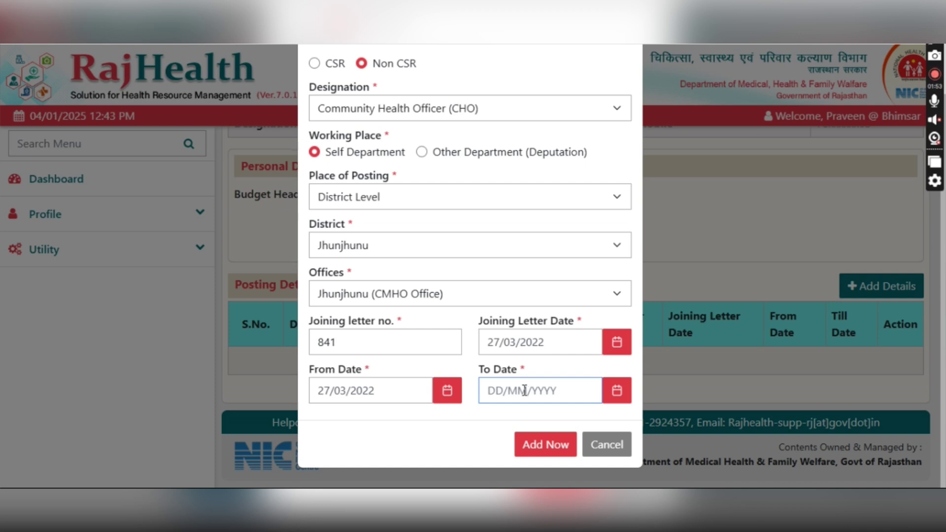
click(617, 390)
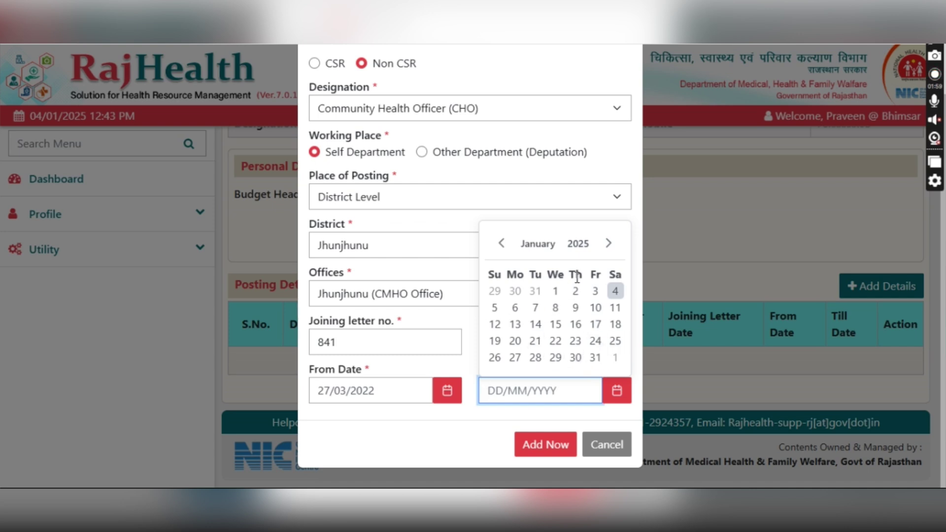
click(578, 246)
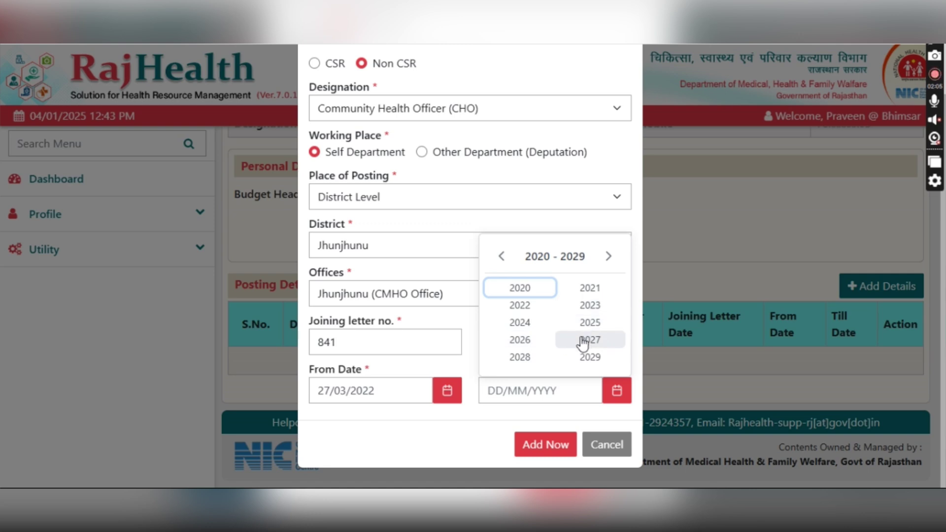
click(531, 307)
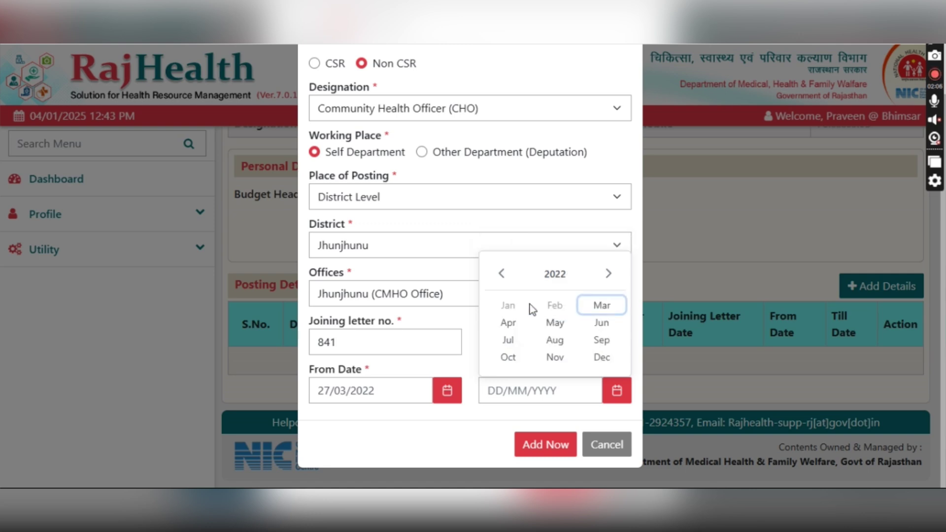
click(603, 308)
click(535, 359)
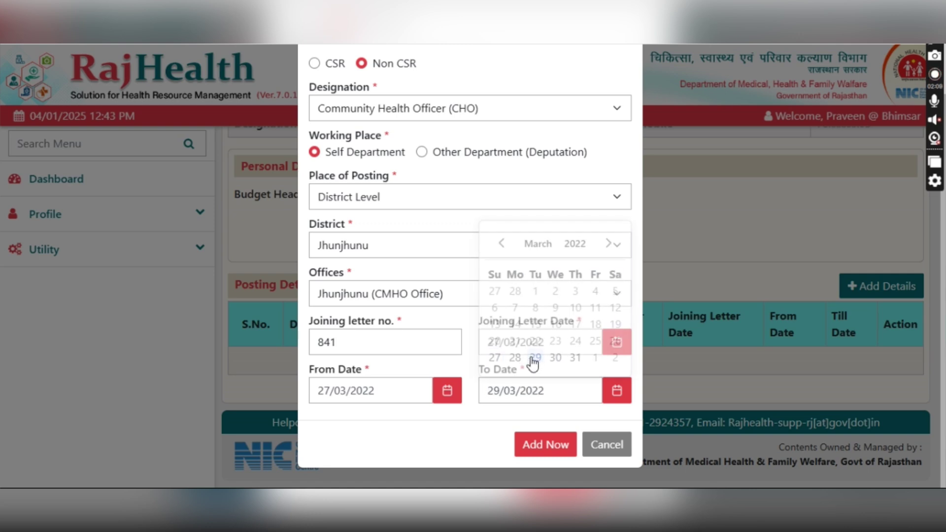
click(536, 446)
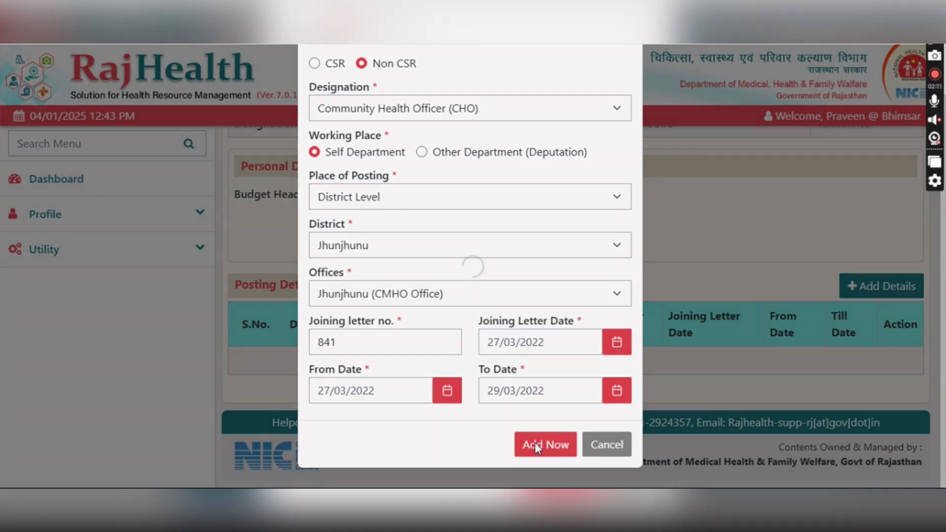
click(477, 138)
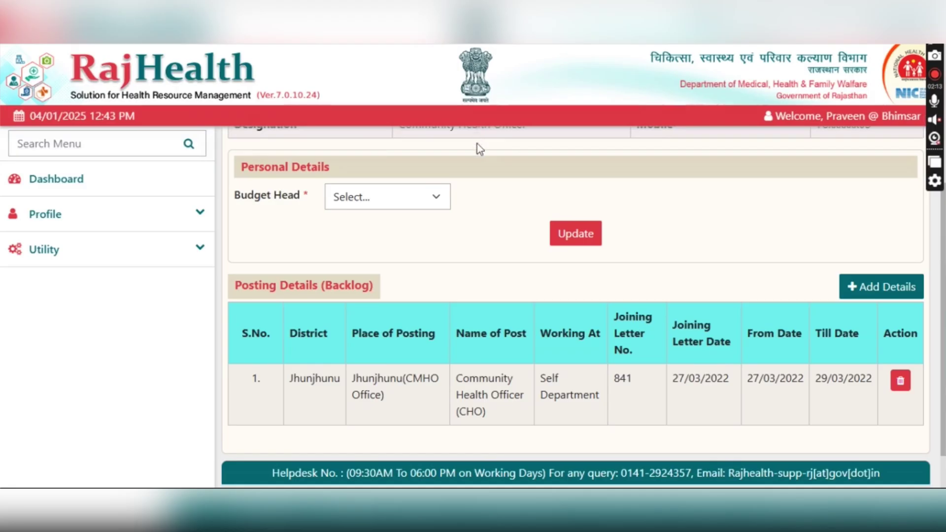
- Start a second posting in Jhunjhunu district and block, office Jhunjhunu (Block CMO)
click(861, 291)
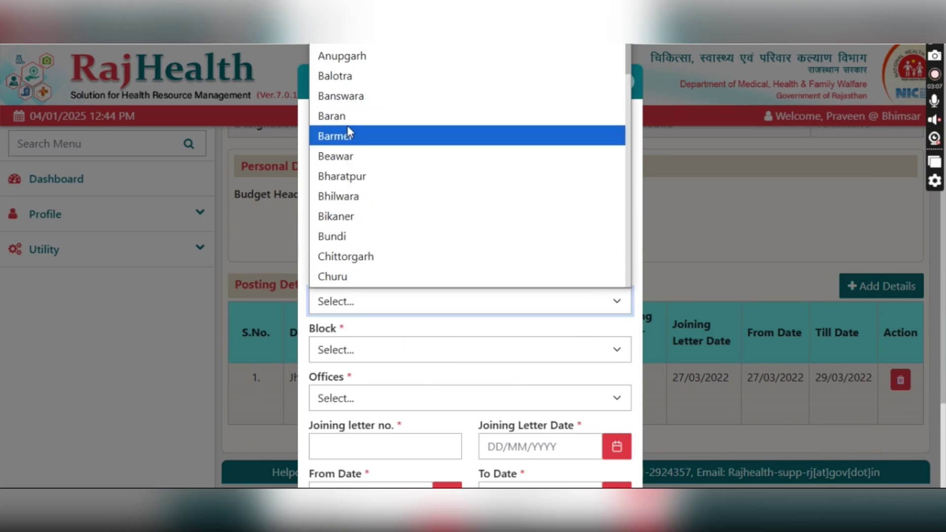
scroll(347, 147, down, 8)
click(351, 161)
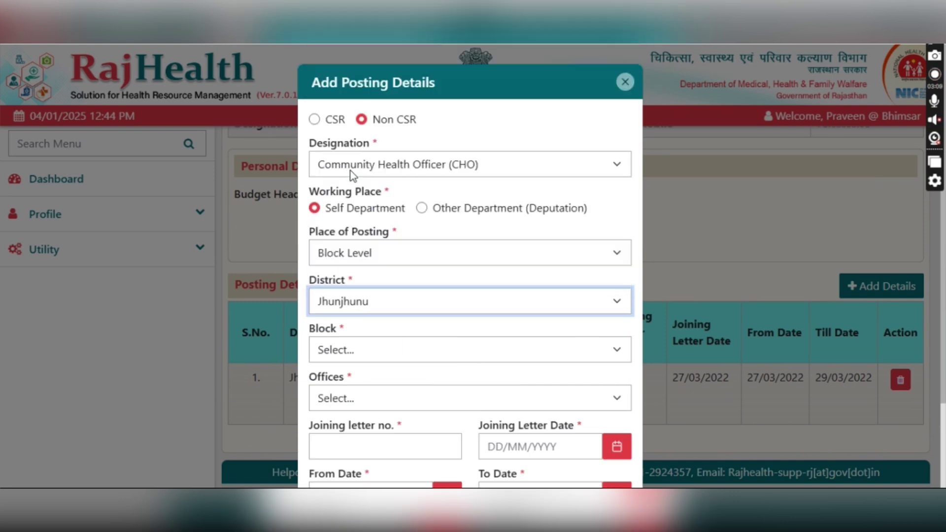
click(345, 351)
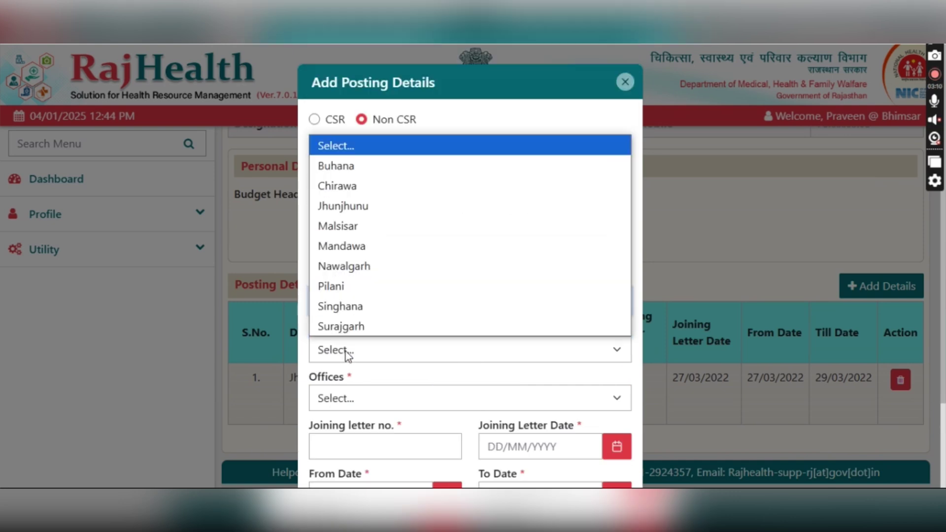
click(331, 207)
click(347, 394)
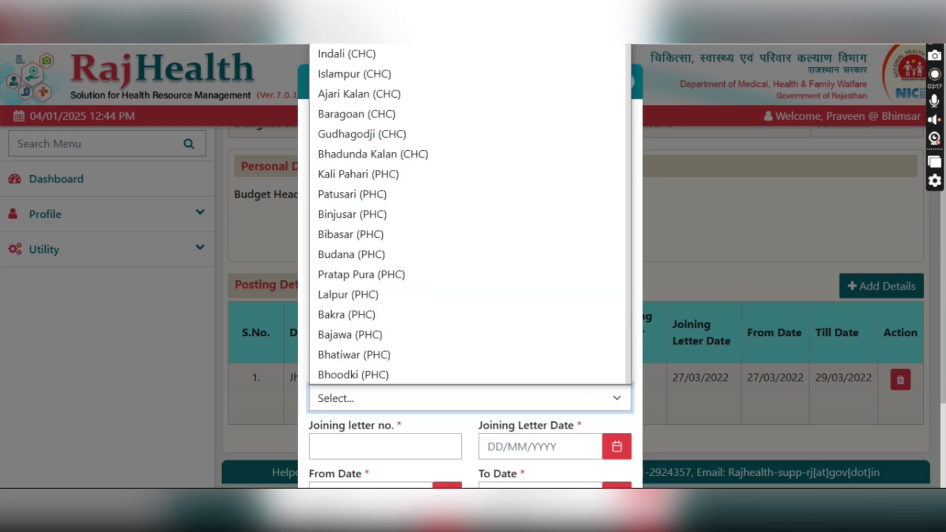
click(398, 34)
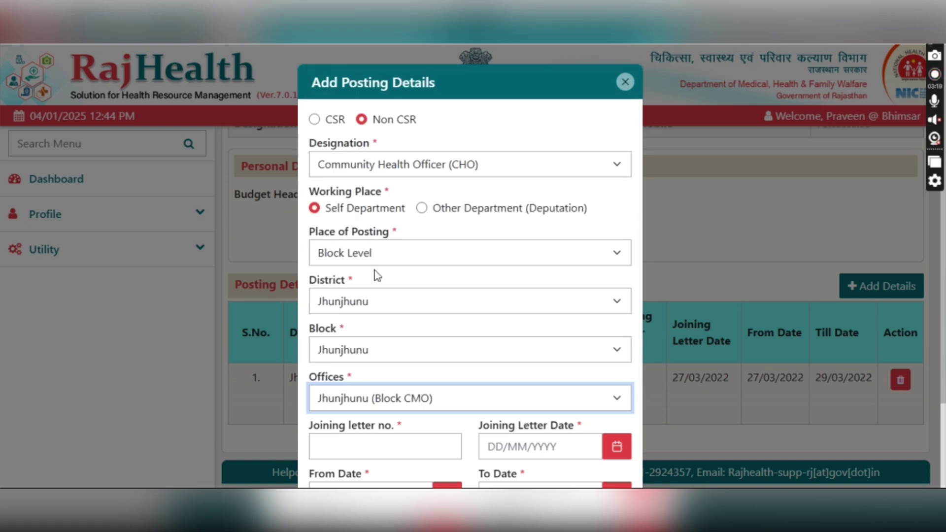
- Save it with letter 412 for 30/03/2022–31/03/2022, then open another posting form
scroll(375, 262, down, 3)
click(375, 345)
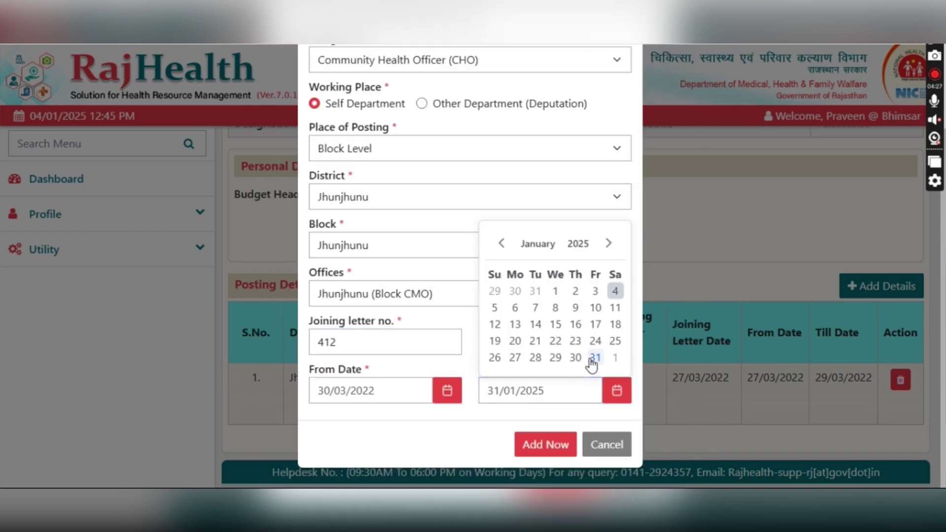
click(593, 357)
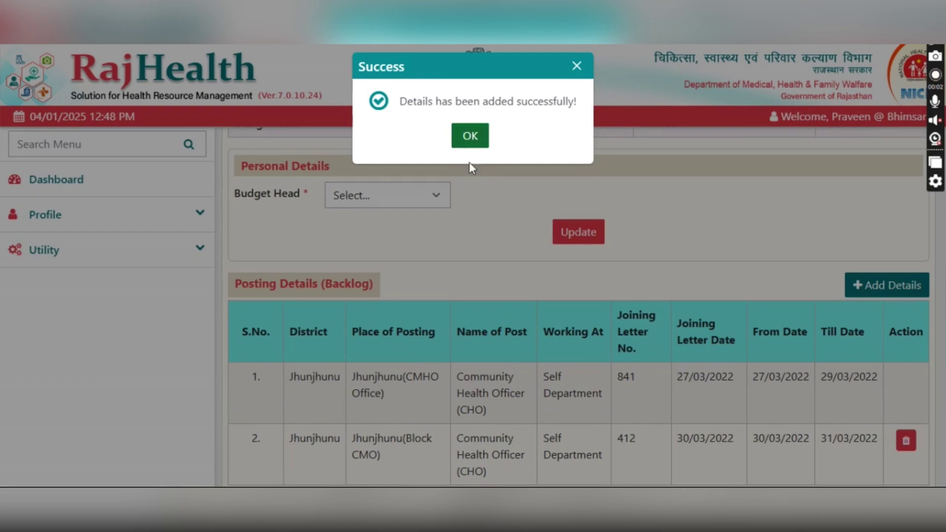
click(469, 140)
scroll(529, 267, down, 3)
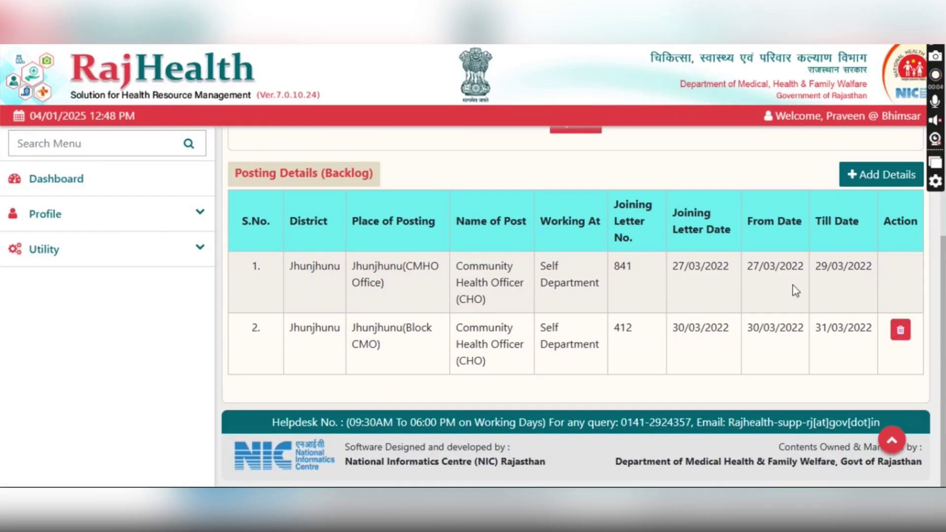
click(870, 173)
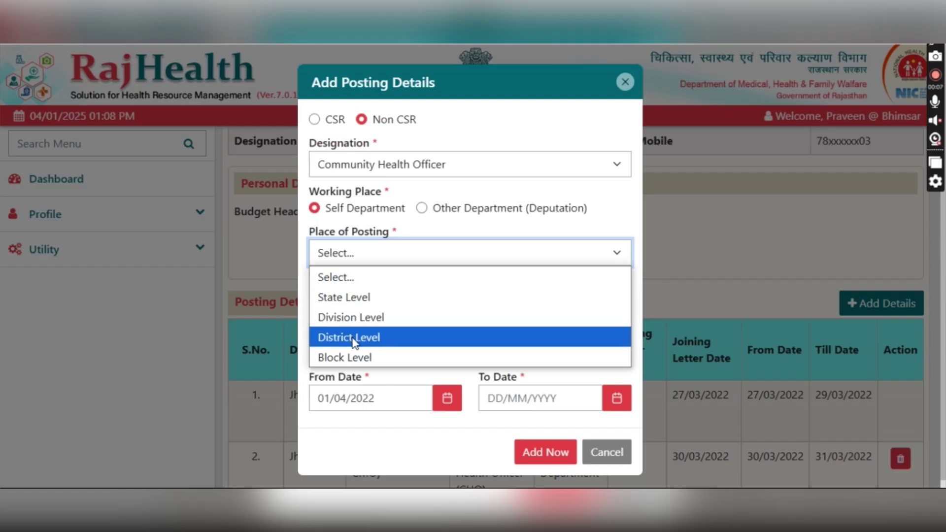
- Set the place of posting to Block Level in Jhunjhunu district
click(355, 355)
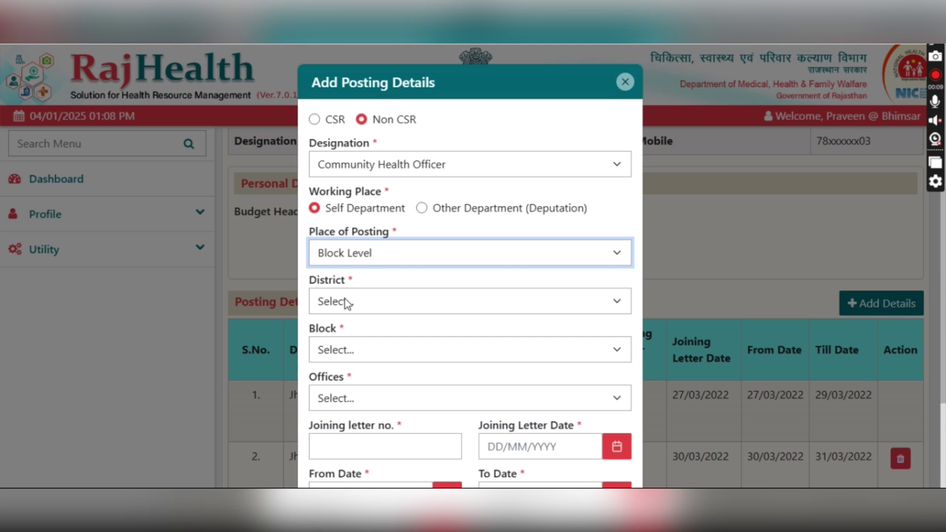
click(346, 301)
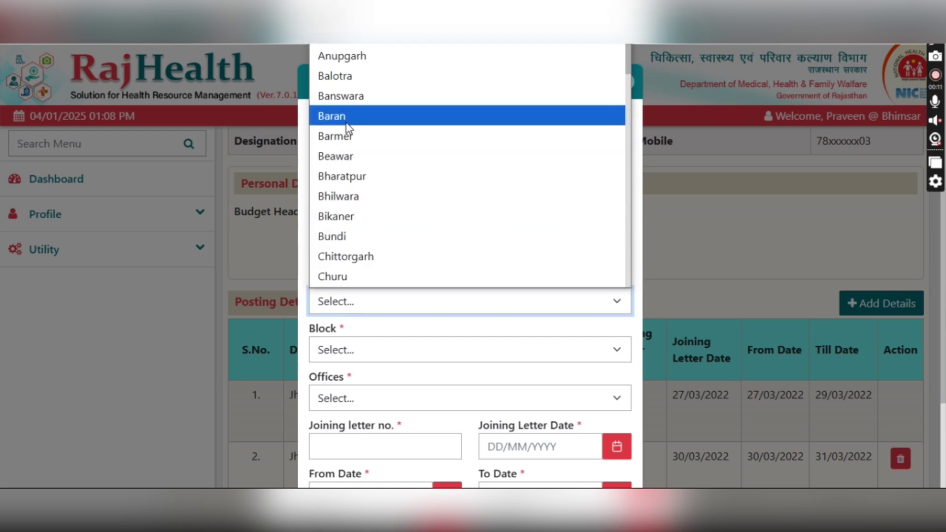
scroll(348, 173, down, 9)
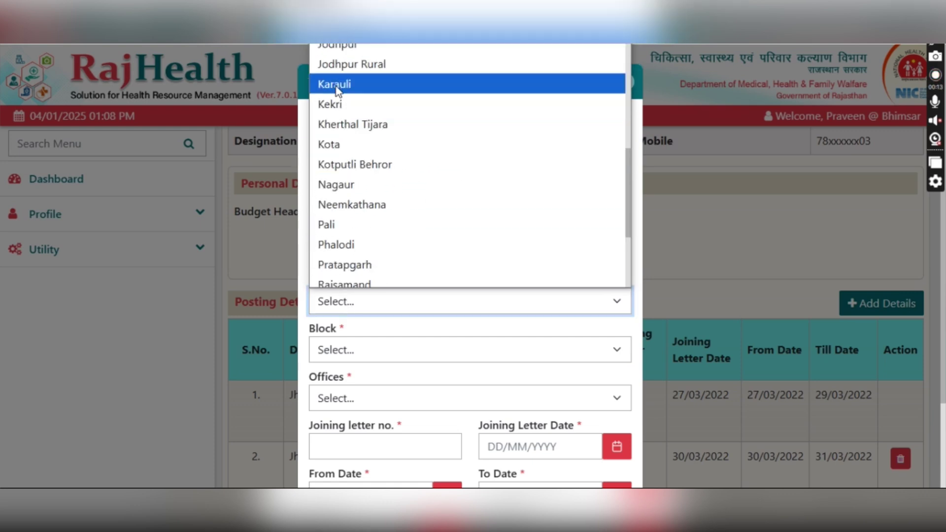
click(343, 24)
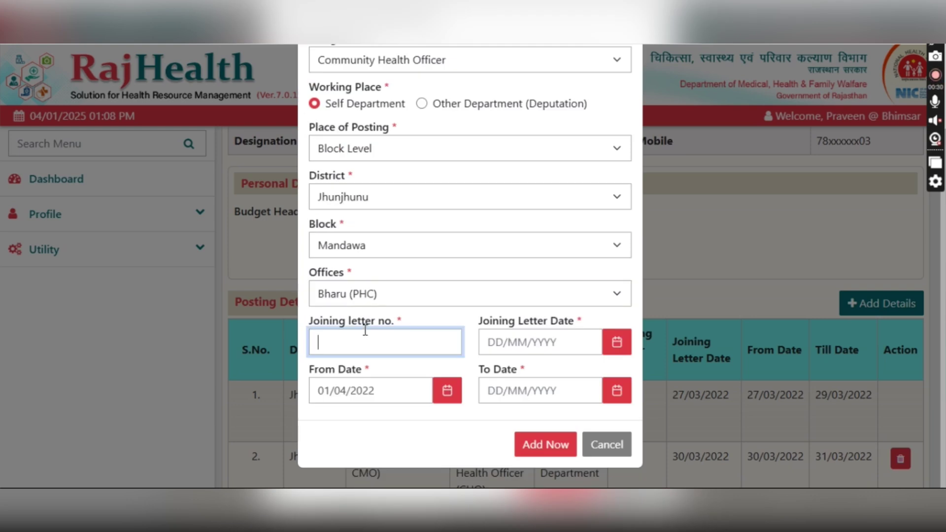
- Enter letter 3270 dated 31/03/2022 and save the Bharu (PHC) posting
text(3270)
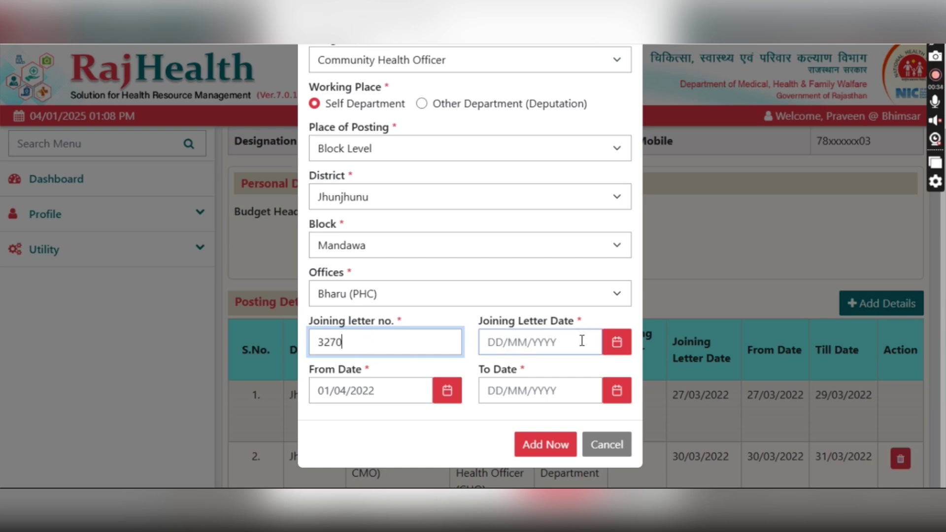
click(616, 343)
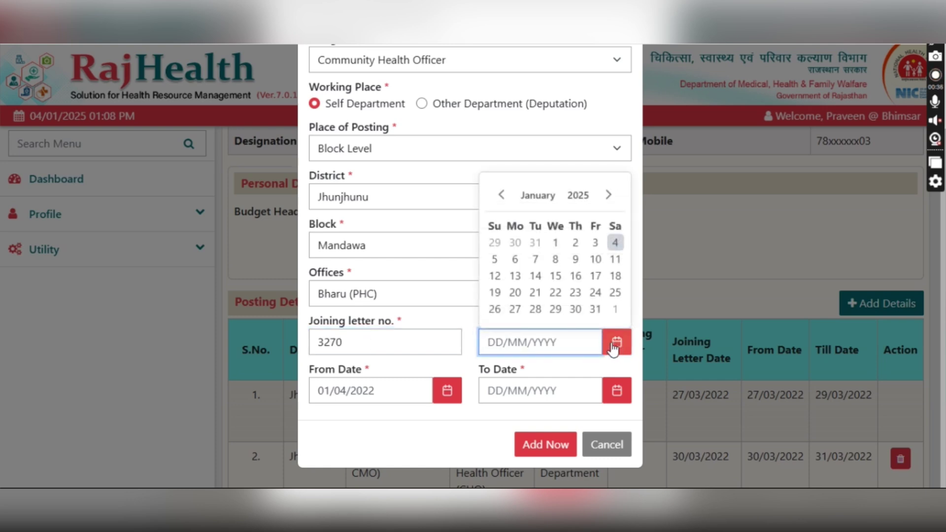
click(575, 199)
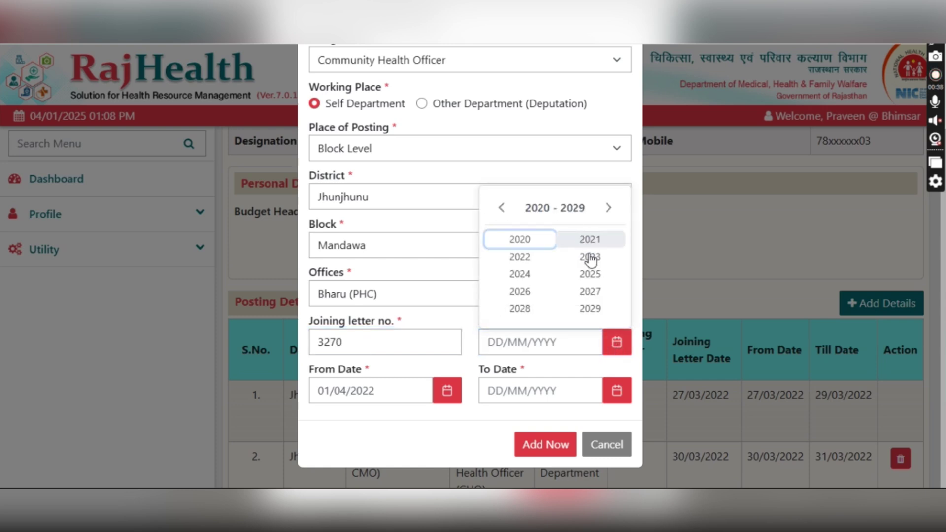
click(522, 257)
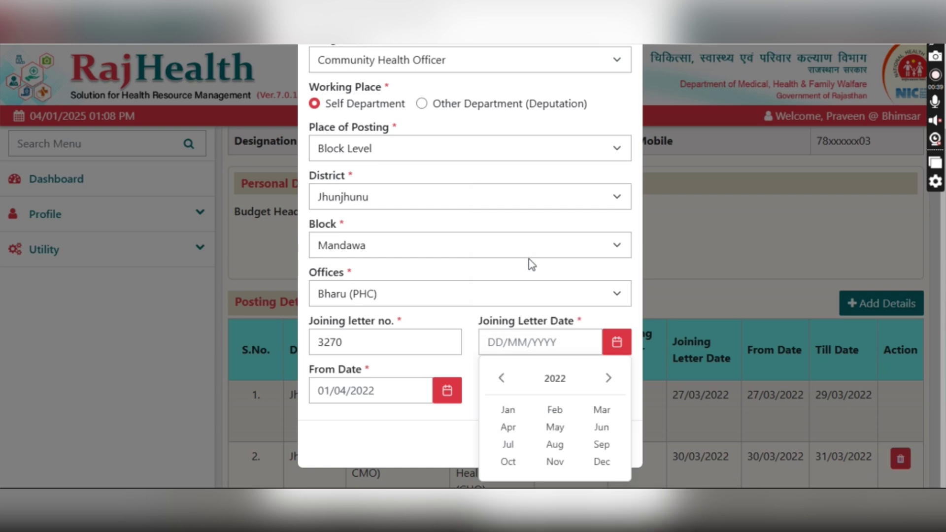
click(600, 411)
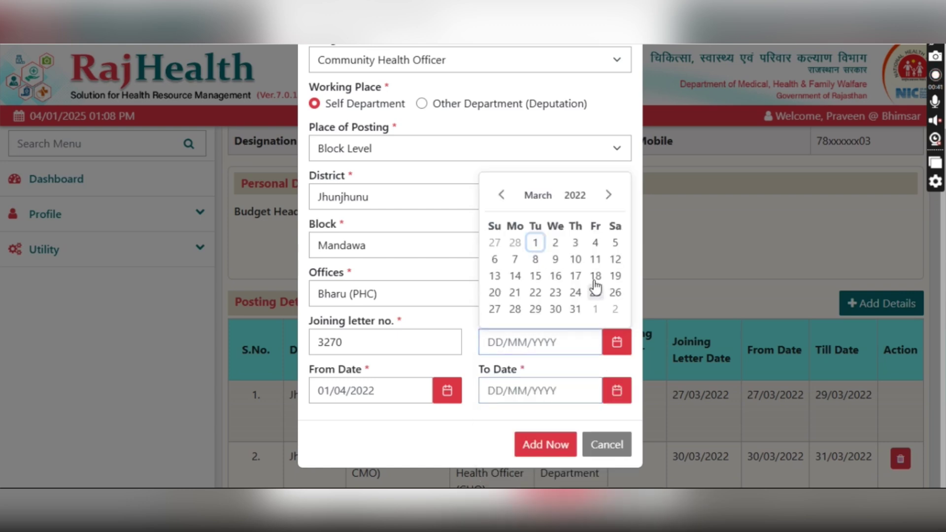
click(575, 309)
click(326, 395)
click(543, 449)
click(469, 146)
scroll(459, 246, down, 3)
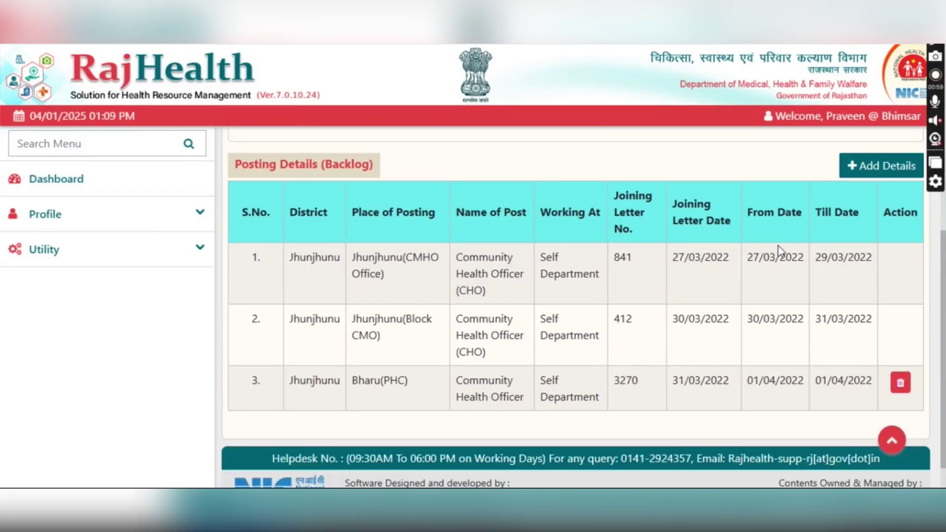
- Start a new posting as Community Health Officer, Self Department, at Block Level
click(906, 170)
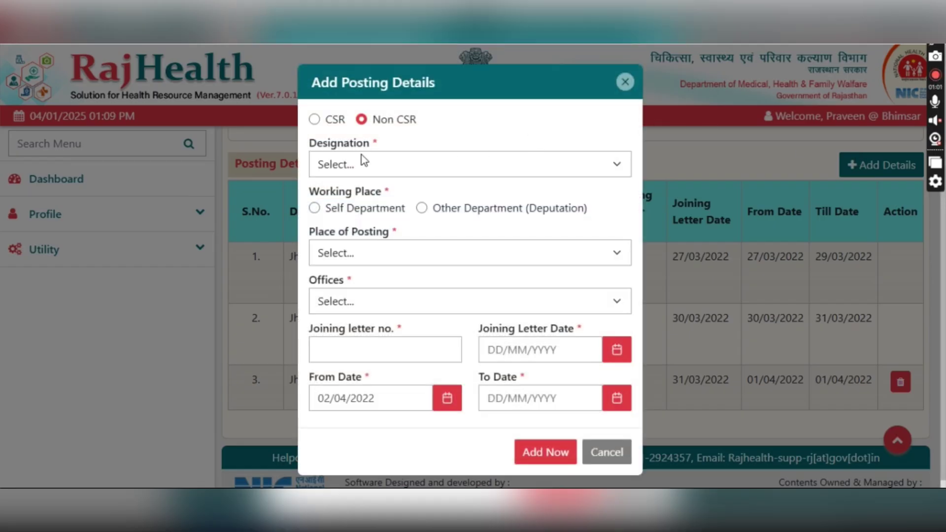
click(364, 159)
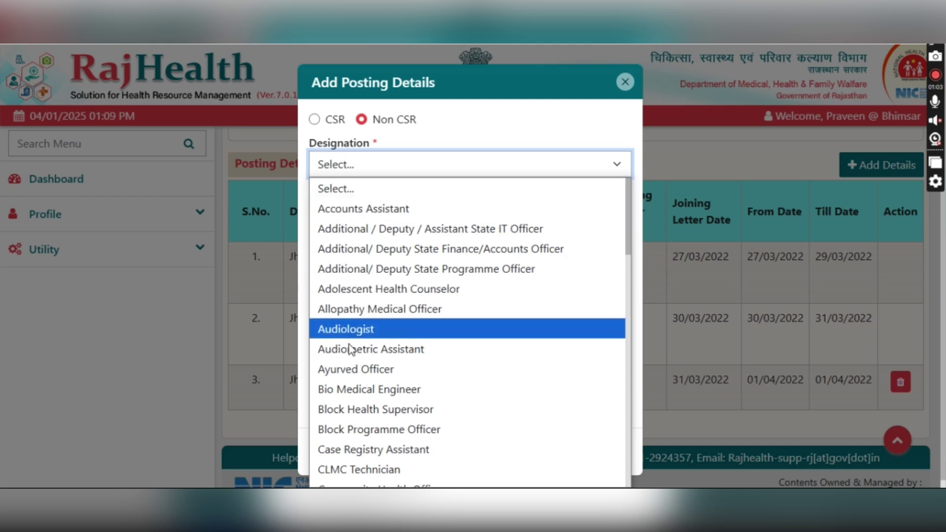
scroll(348, 329, down, 5)
click(353, 213)
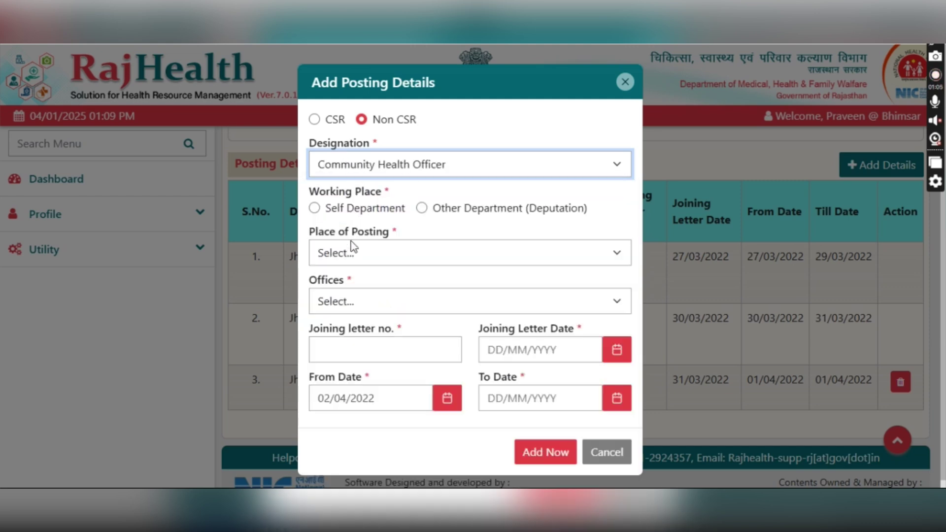
click(340, 208)
click(348, 254)
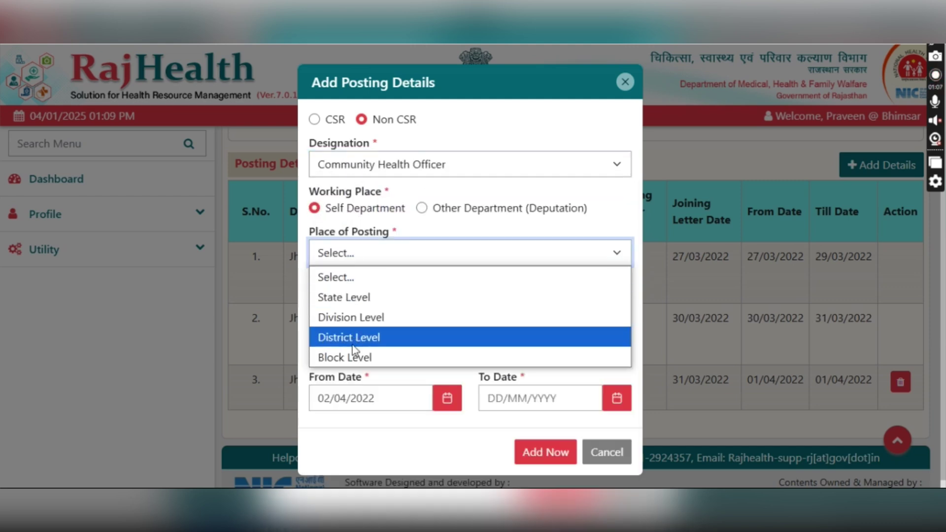
click(359, 352)
- Choose district Jhunjhunu, block Mandawa and office Bhimsar (PHC)
click(375, 303)
scroll(357, 256, down, 5)
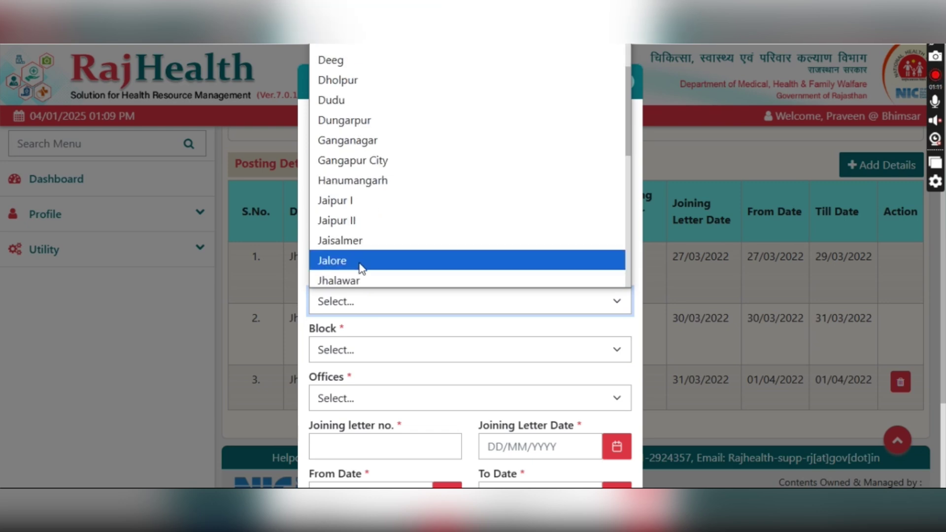
scroll(344, 218, down, 5)
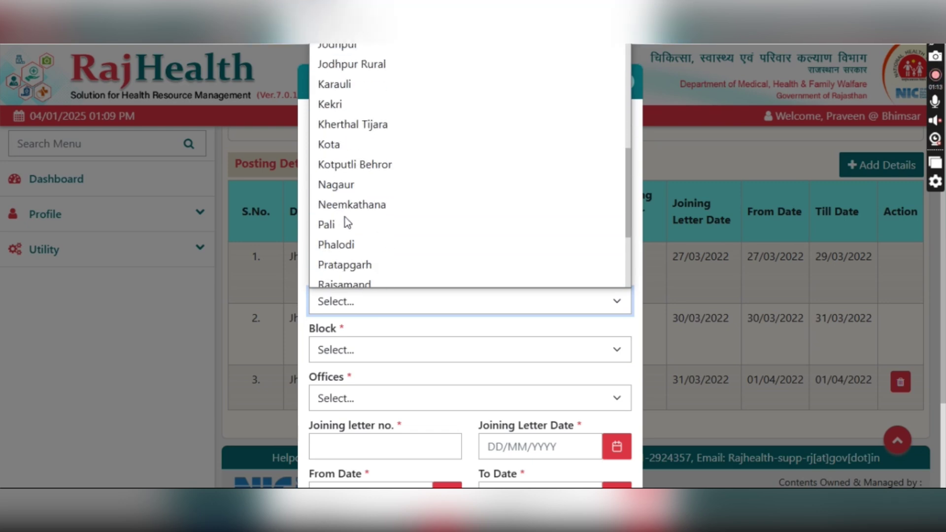
scroll(355, 148, up, 3)
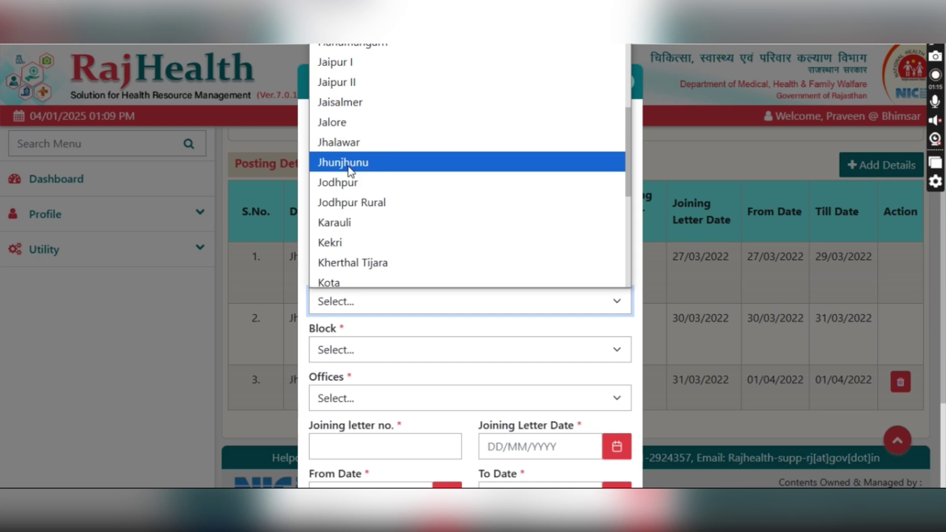
click(348, 162)
click(334, 348)
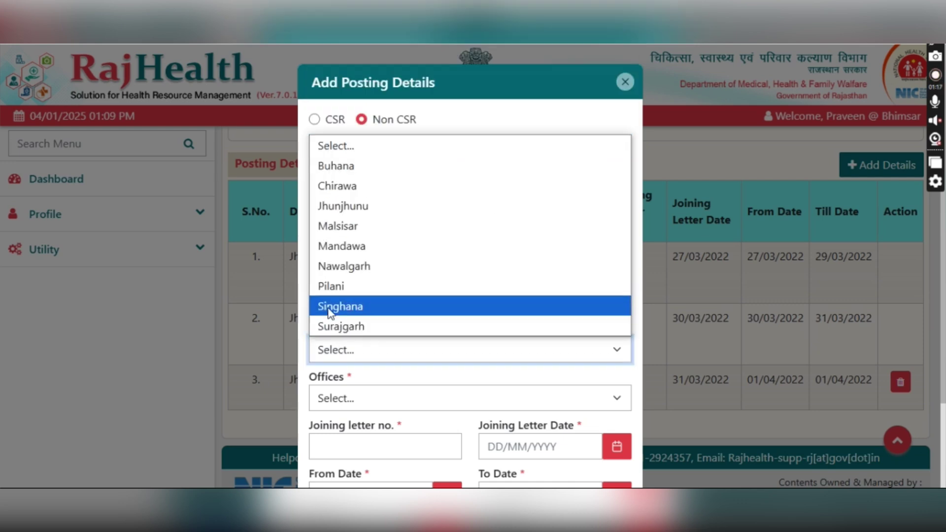
click(339, 245)
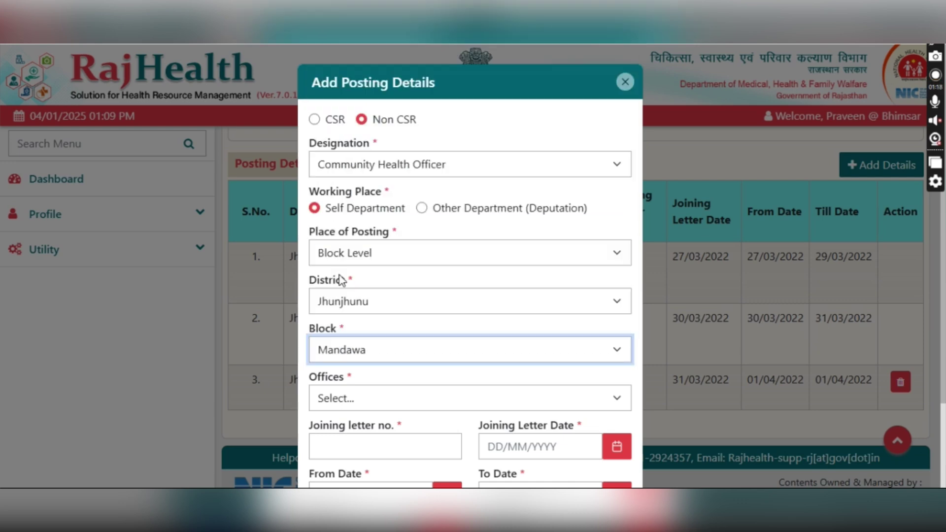
click(342, 400)
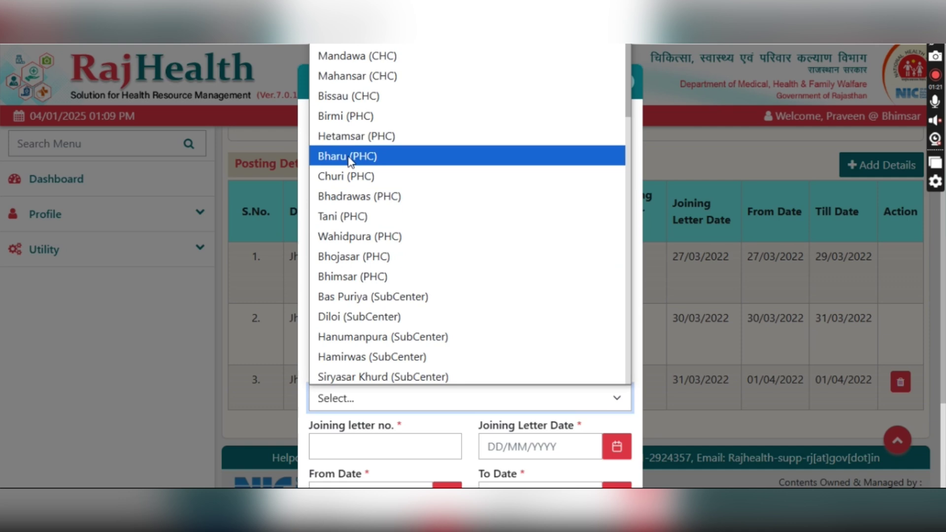
click(350, 276)
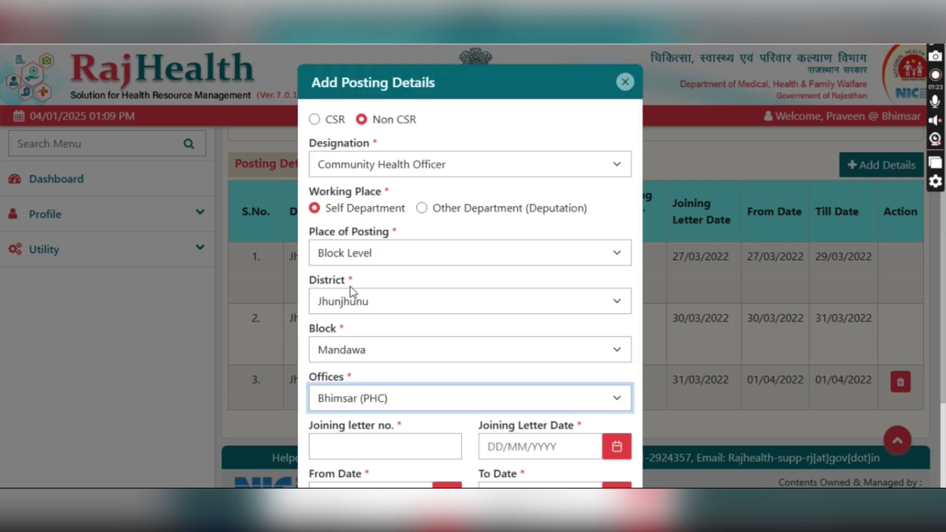
- Enter joining letter 120-123 dated 31/03/2022
scroll(348, 306, down, 2)
click(349, 342)
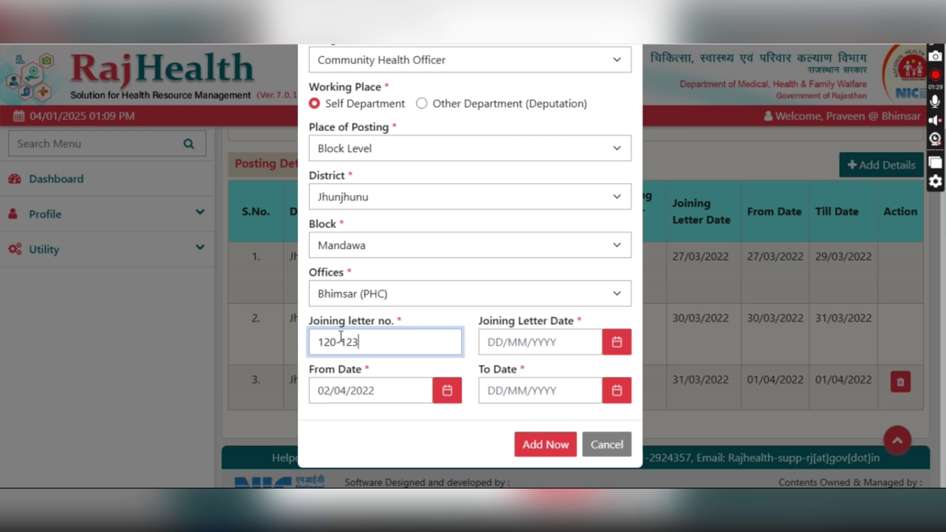
click(616, 347)
click(581, 200)
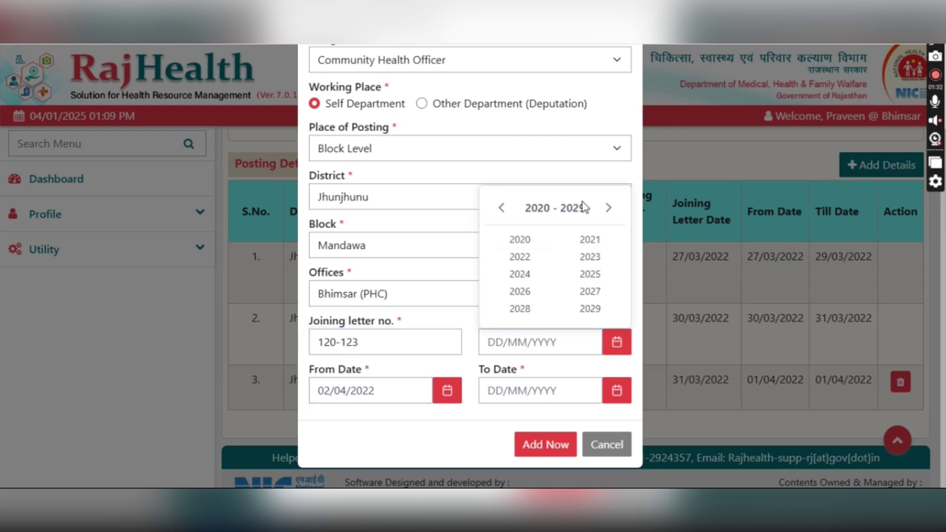
click(520, 257)
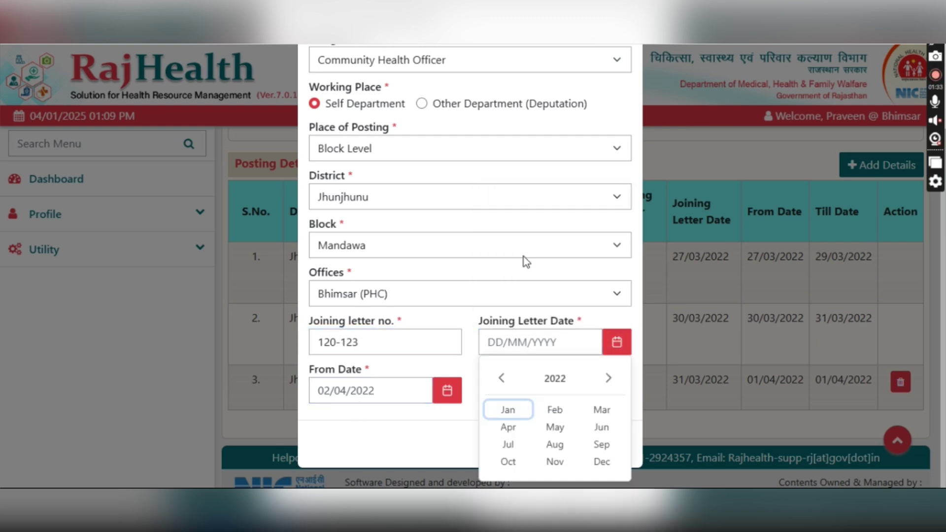
click(601, 410)
click(575, 309)
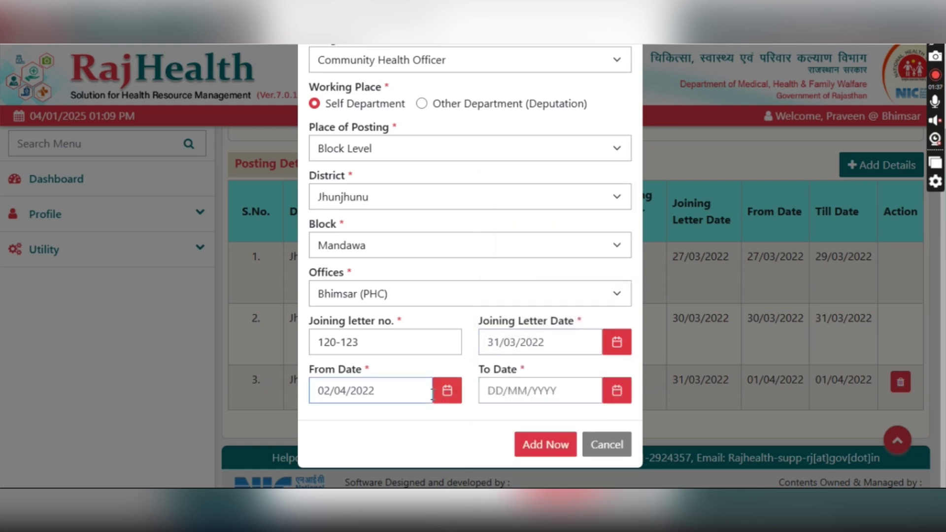
- Set the end date to 15/05/2023 and save the Bhimsar posting
click(488, 390)
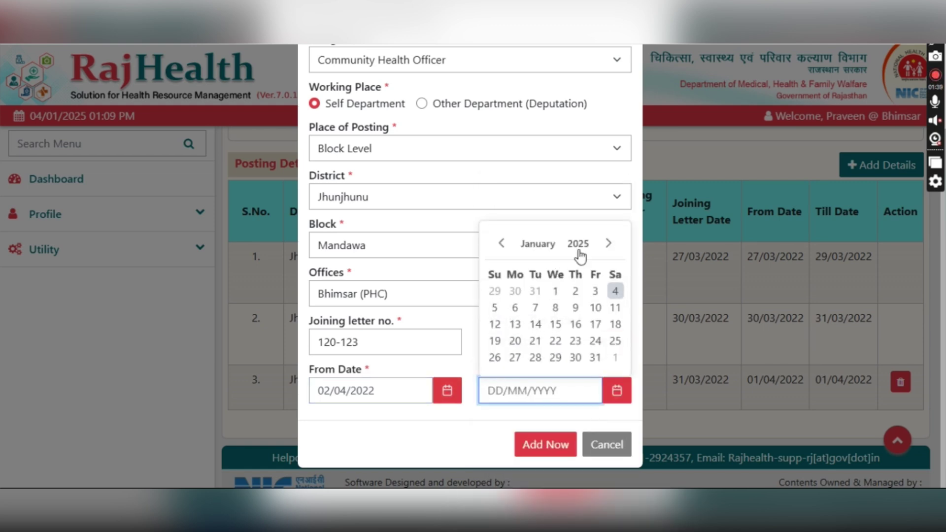
click(576, 249)
click(583, 305)
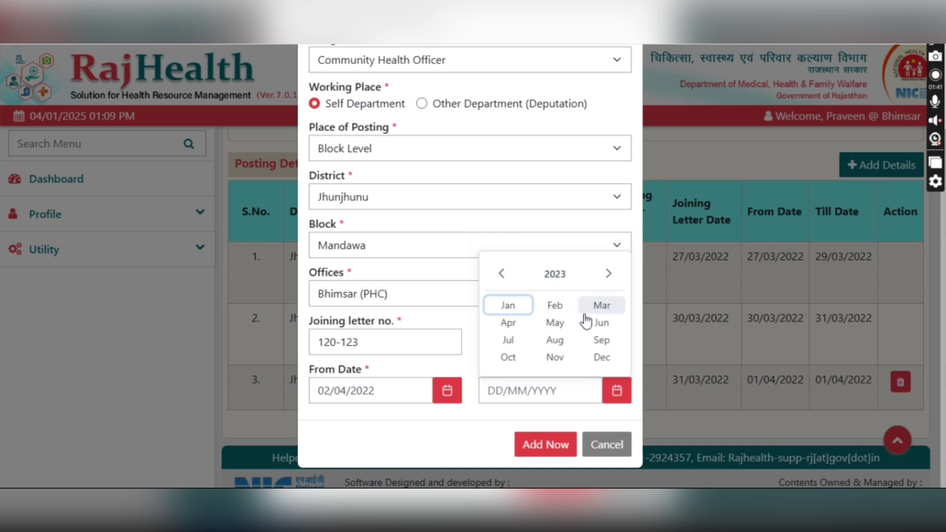
click(558, 323)
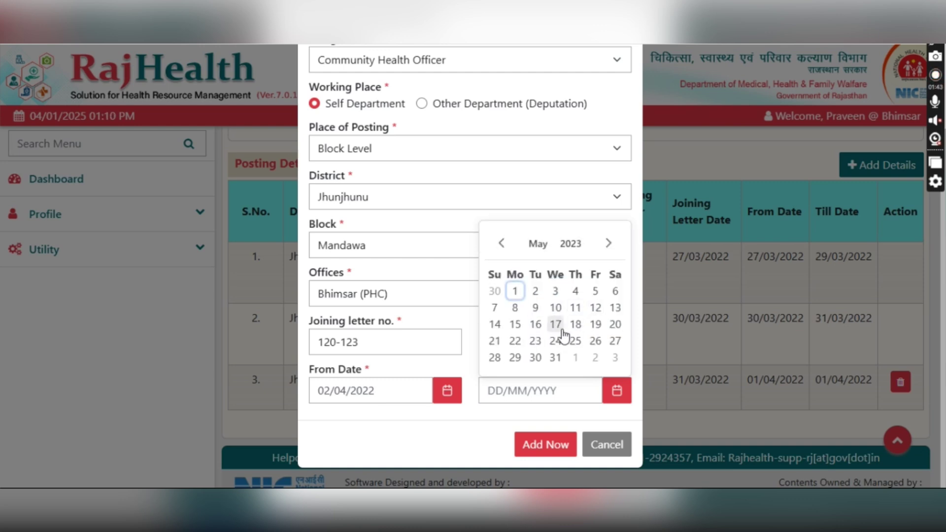
click(515, 324)
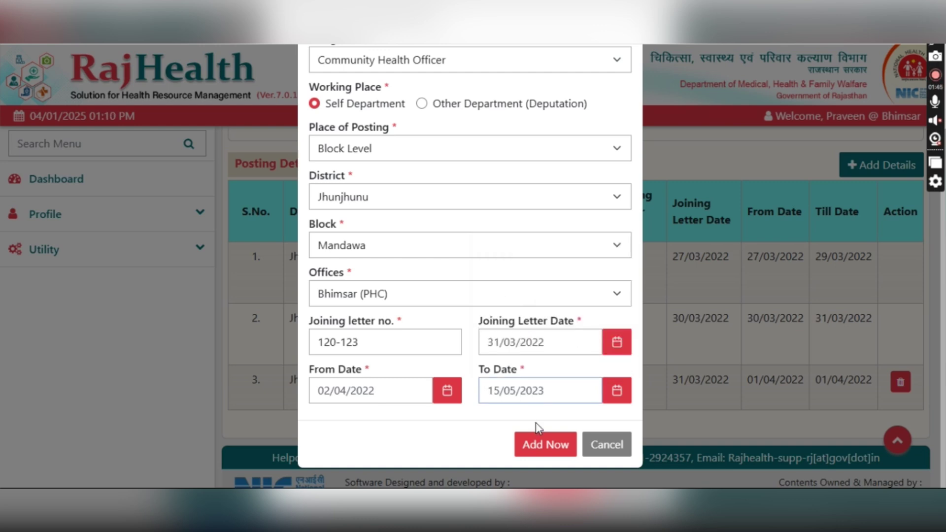
click(542, 446)
click(470, 135)
scroll(579, 230, down, 2)
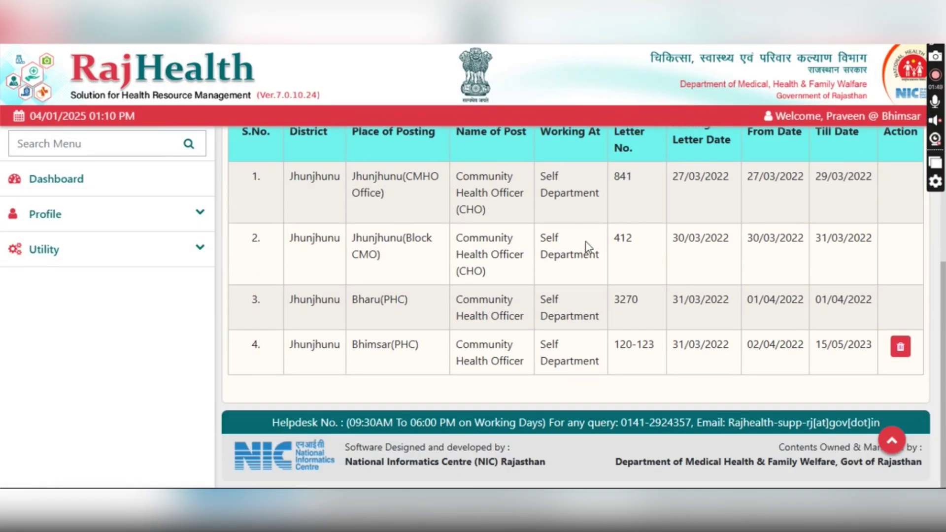
- Start a CSR posting at District Level, office Jhunjhunu (CMHO Office)
scroll(832, 365, up, 8)
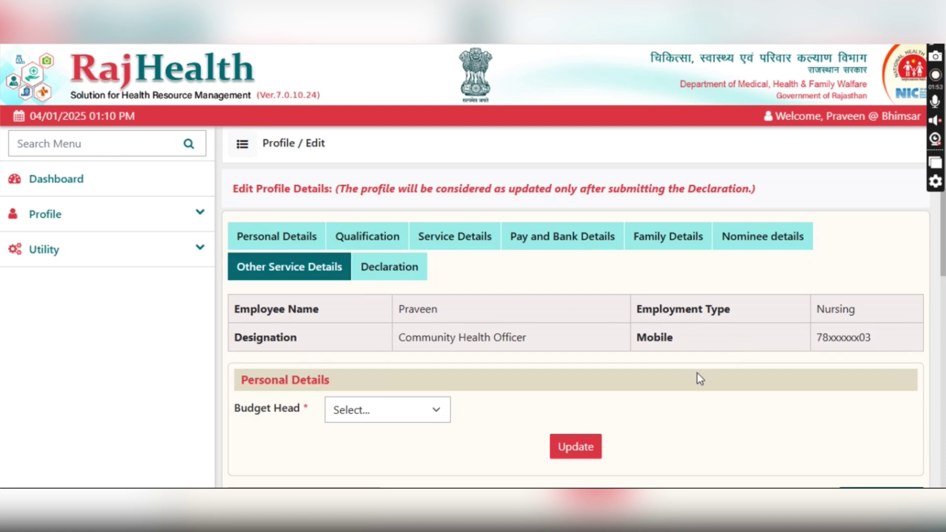
scroll(681, 371, down, 5)
click(860, 304)
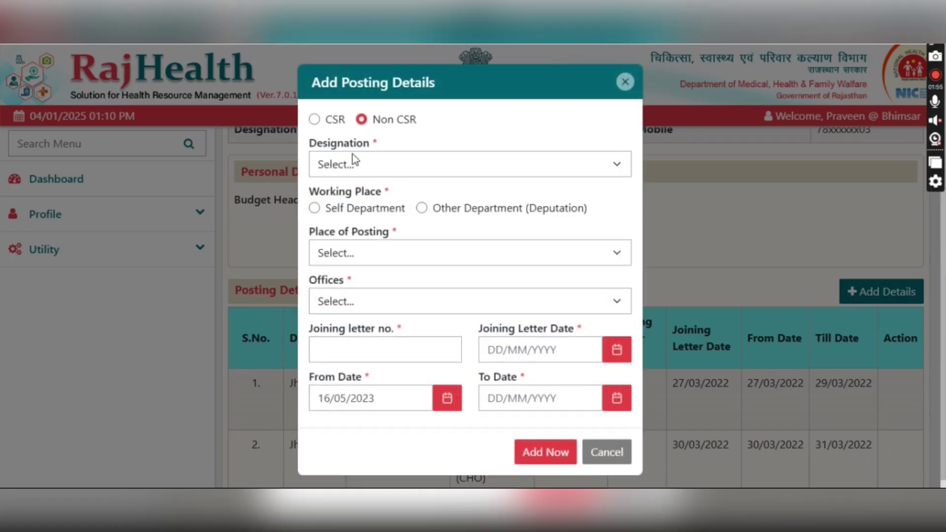
click(313, 121)
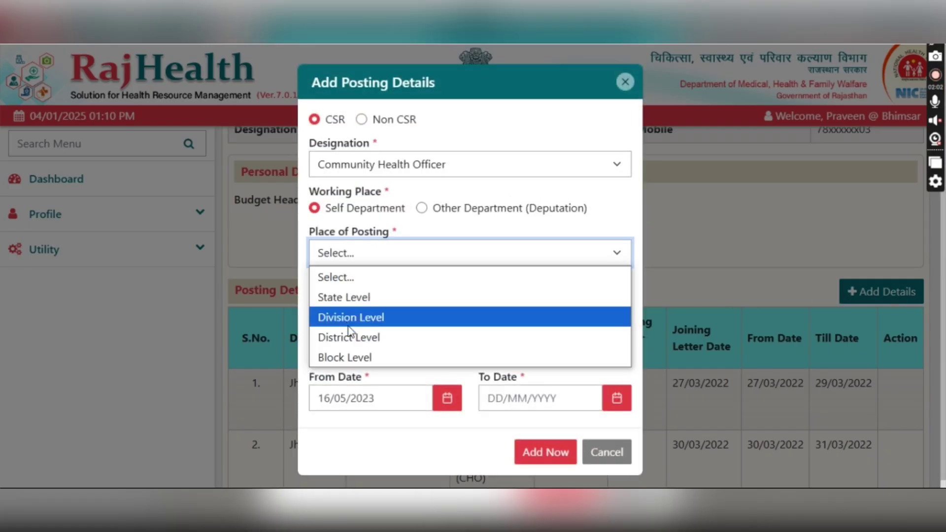
click(350, 337)
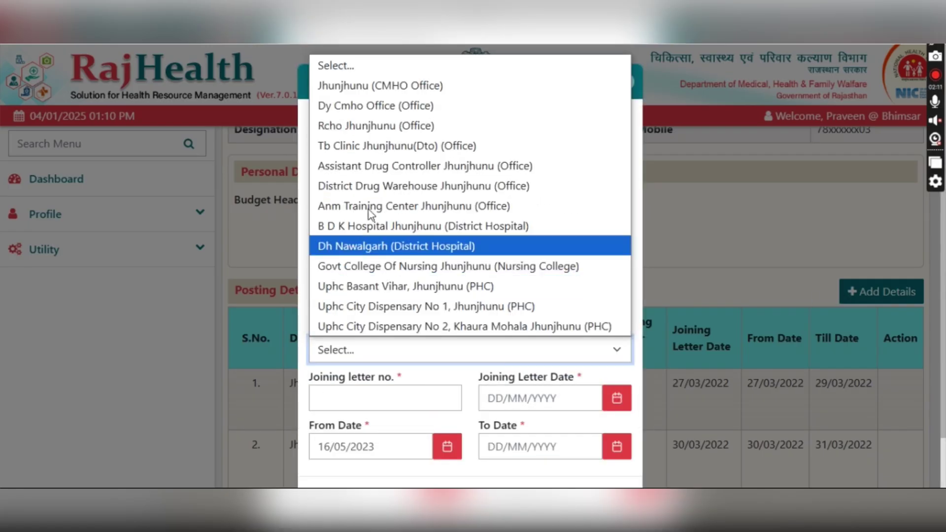
click(387, 86)
- Enter letter 8849 dated 15/05/2023 and save the CMHO Office posting
click(351, 400)
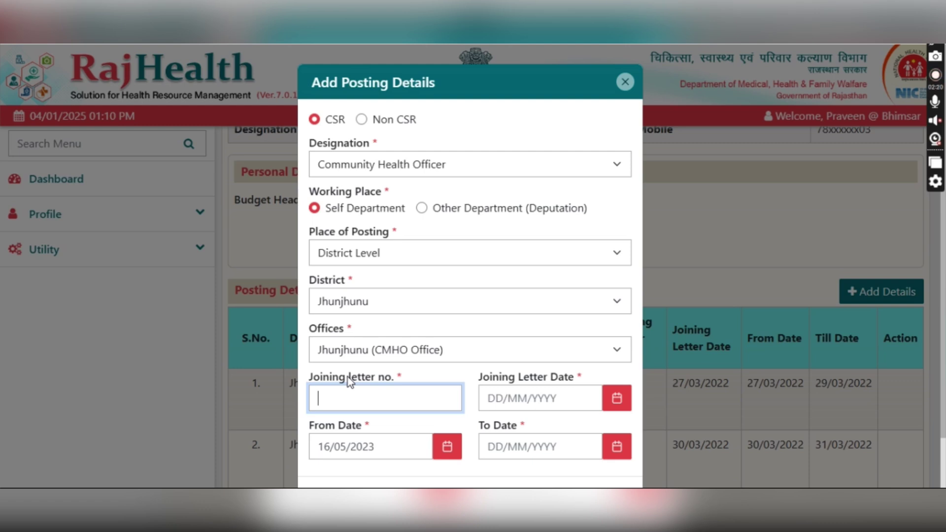
text(8849)
click(616, 397)
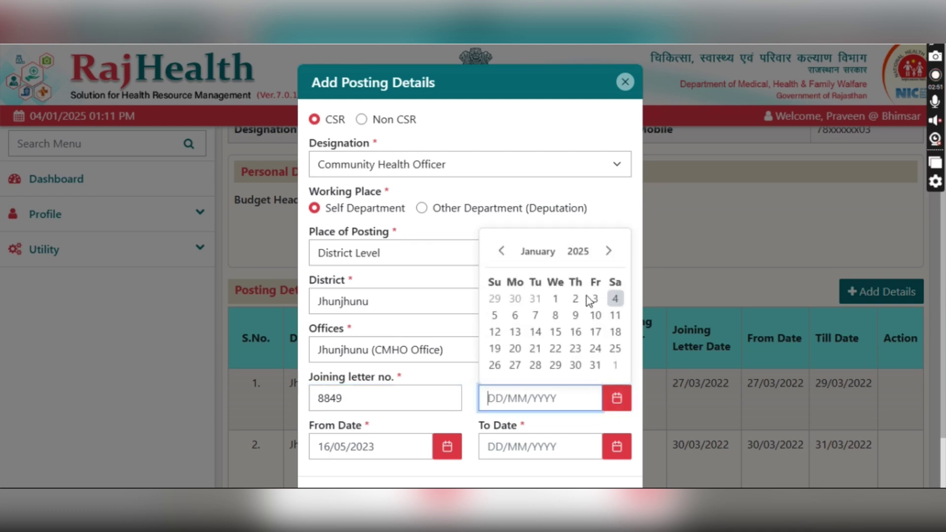
click(579, 252)
click(576, 314)
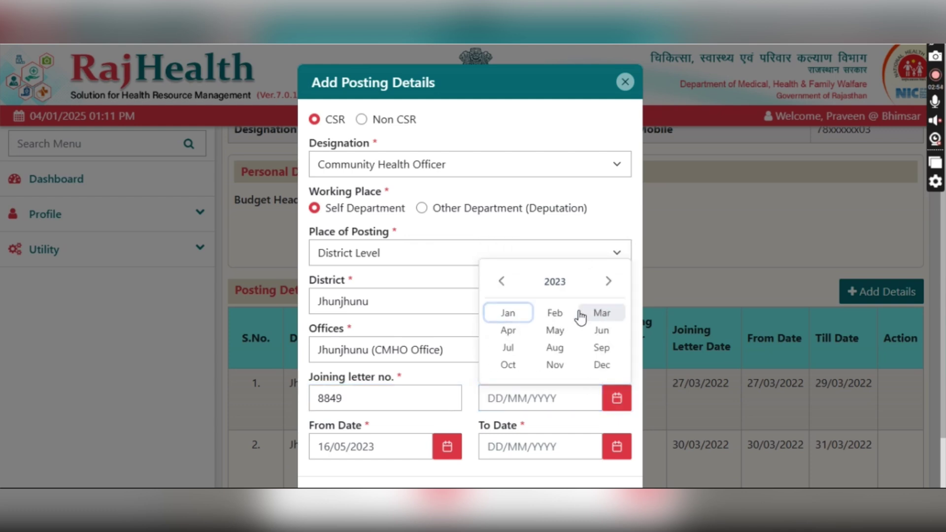
click(558, 330)
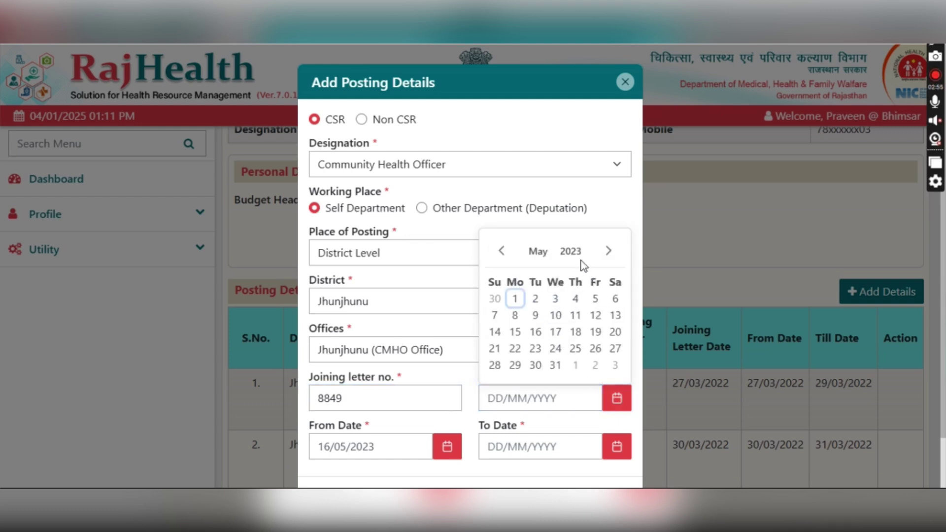
click(515, 332)
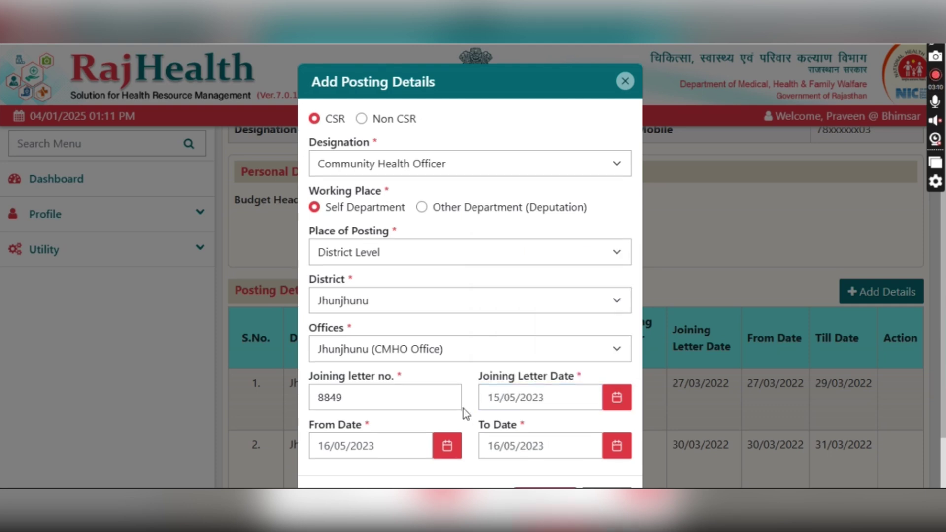
scroll(463, 409, down, 1)
click(536, 446)
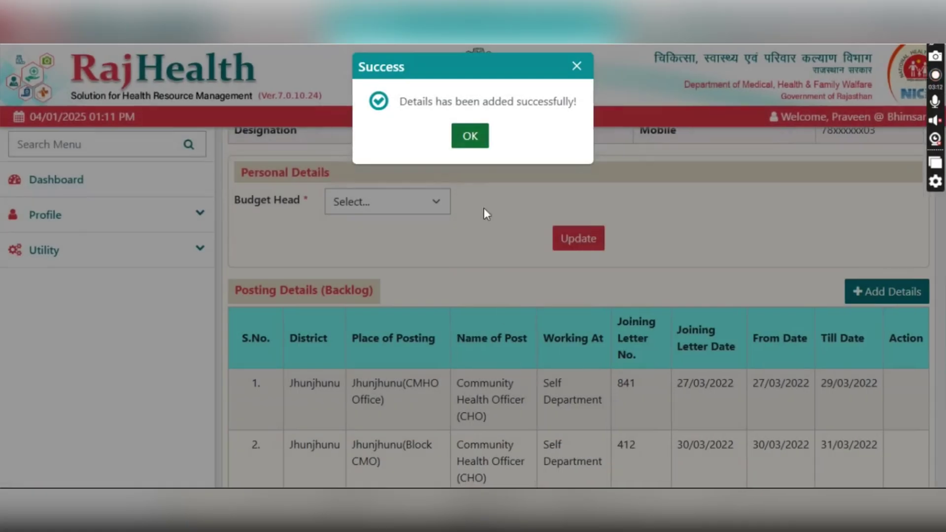
click(472, 136)
- Begin another posting entry and bring up the designation list
scroll(641, 197, down, 3)
click(852, 153)
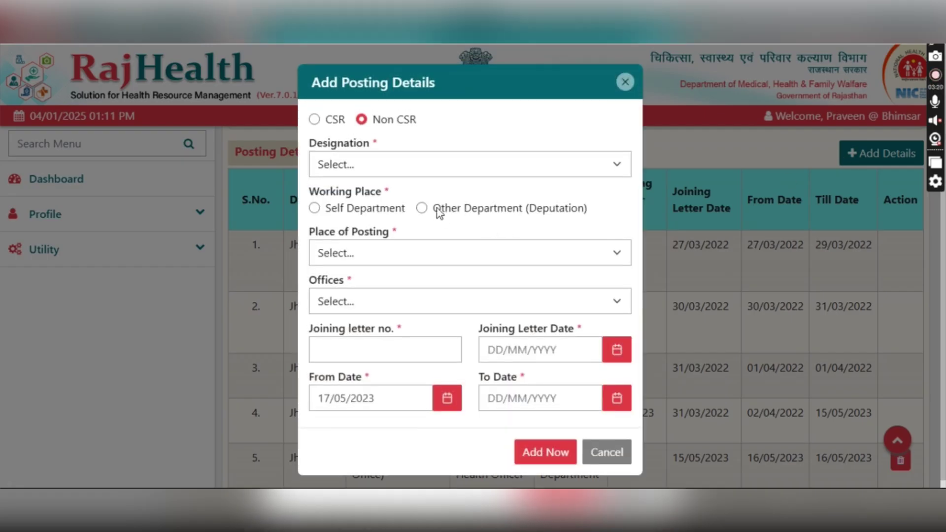
click(335, 166)
- Choose Community Health Officer, Block Level, block Jhunjhunu and office Jhunjhunu (Block CMO)
scroll(352, 270, down, 8)
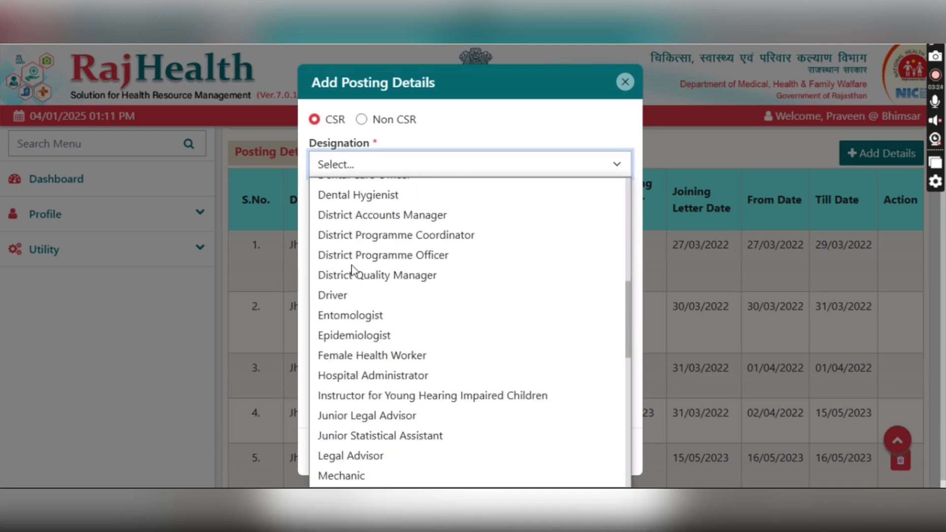
scroll(351, 270, up, 3)
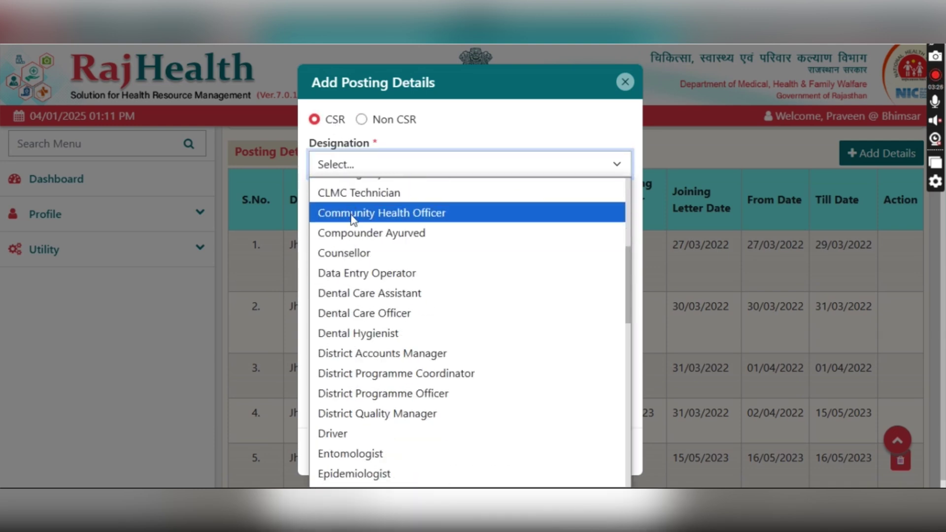
click(351, 212)
click(353, 253)
click(347, 359)
click(353, 347)
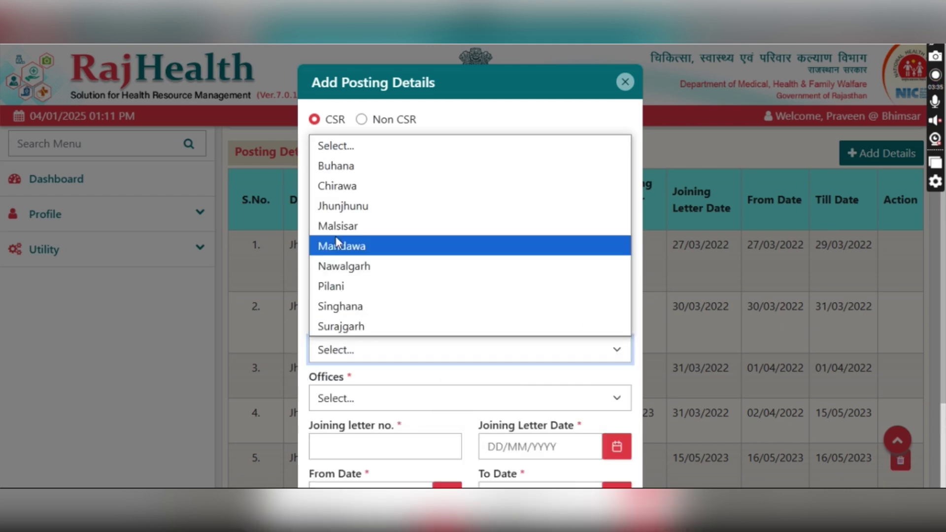
click(343, 207)
click(353, 399)
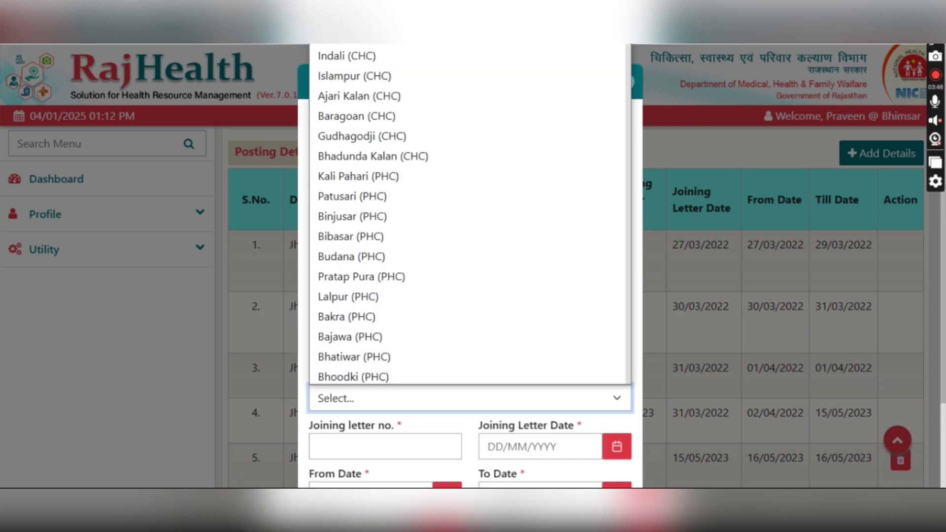
click(363, 30)
- Enter letter 248 dated 16/05/2023, set the end date and save the posting
scroll(366, 344, down, 2)
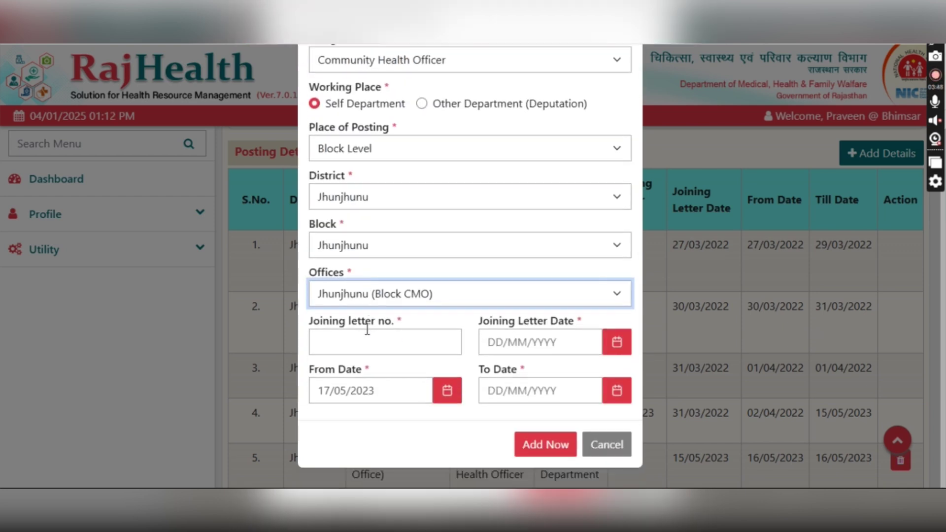
click(363, 332)
text(248)
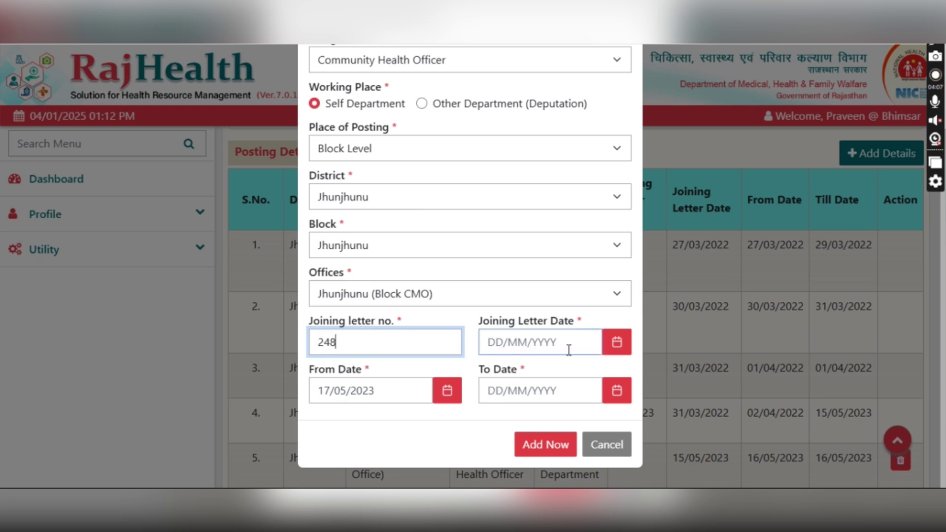
click(616, 342)
click(577, 202)
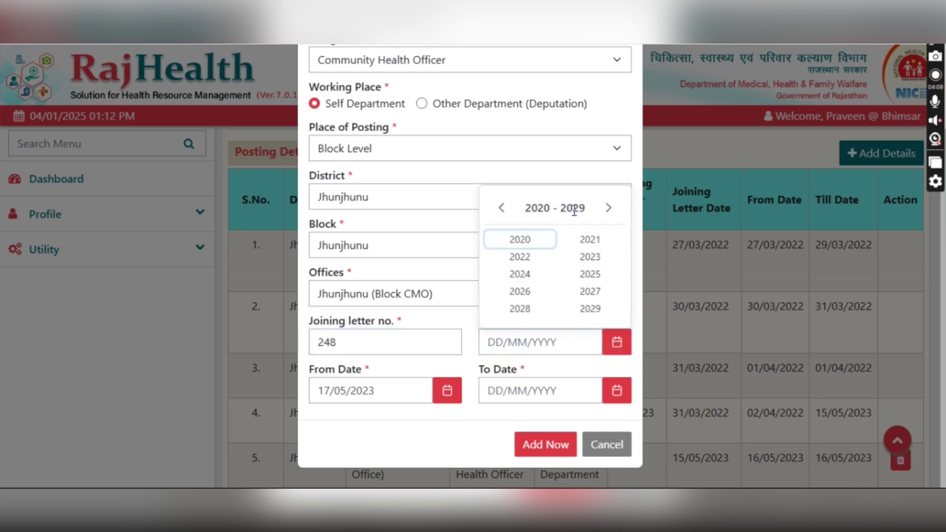
click(586, 257)
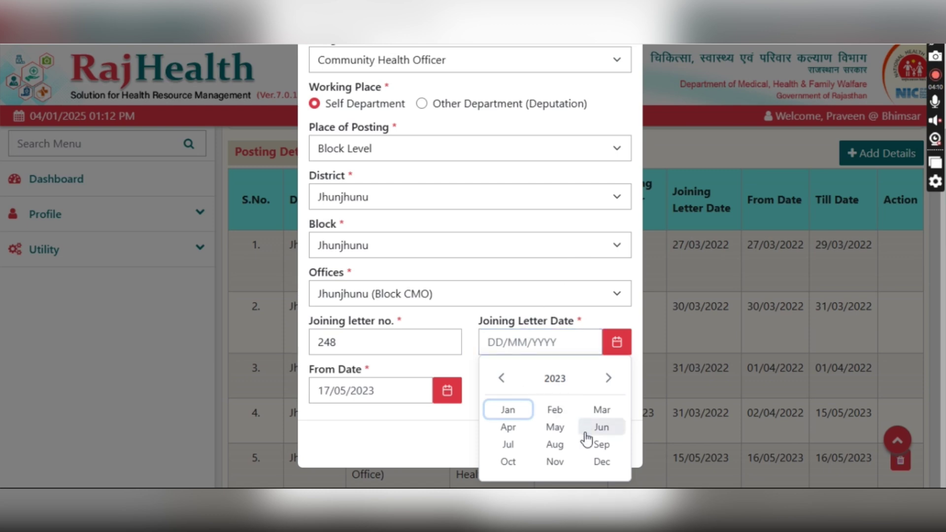
click(565, 431)
click(575, 381)
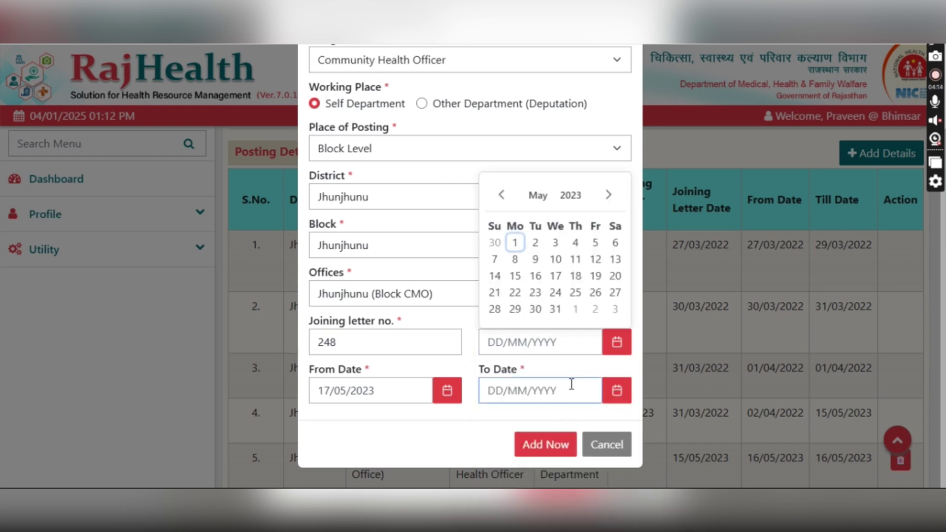
click(534, 280)
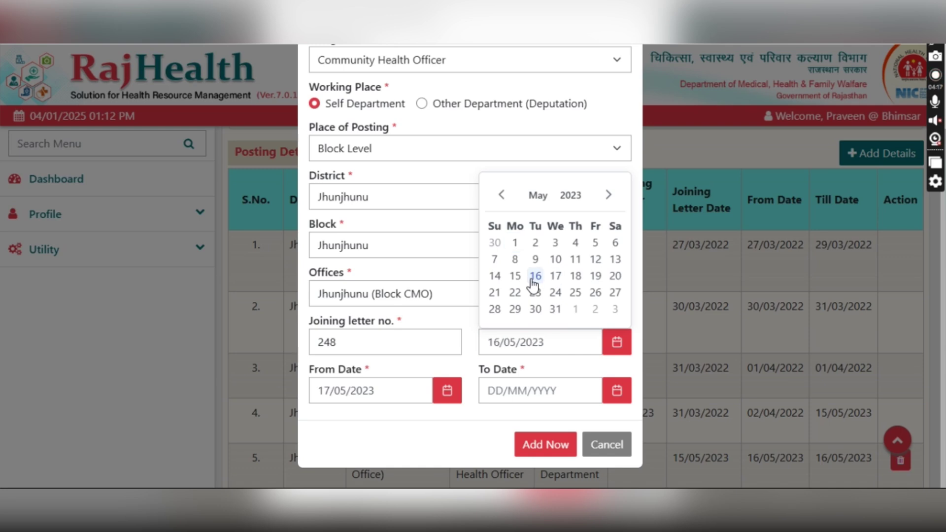
click(424, 389)
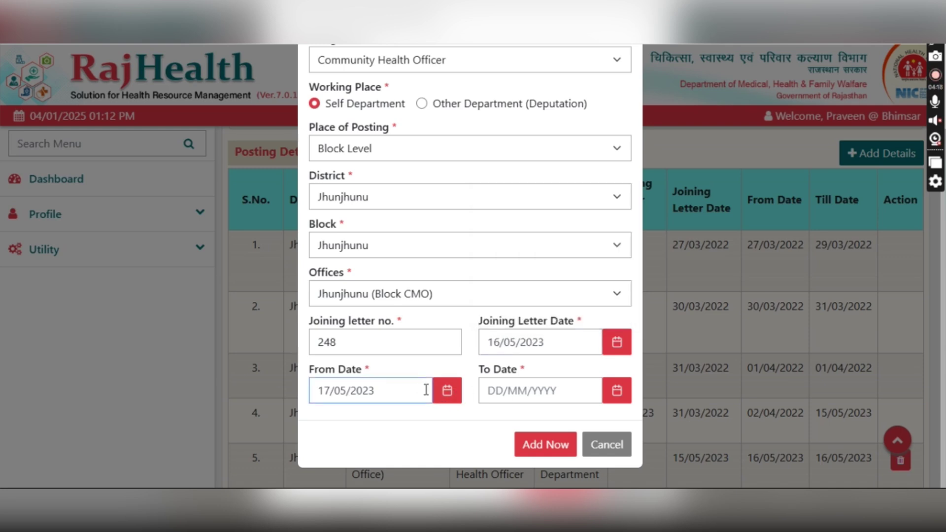
click(615, 392)
click(545, 444)
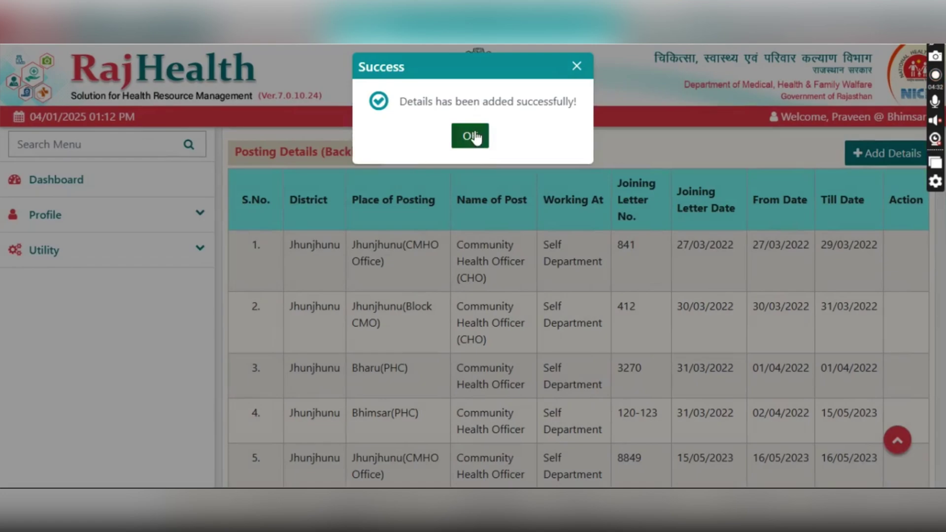
click(470, 135)
- Start a new CSR backlog posting as Community Health Officer in the self department
scroll(482, 247, down, 3)
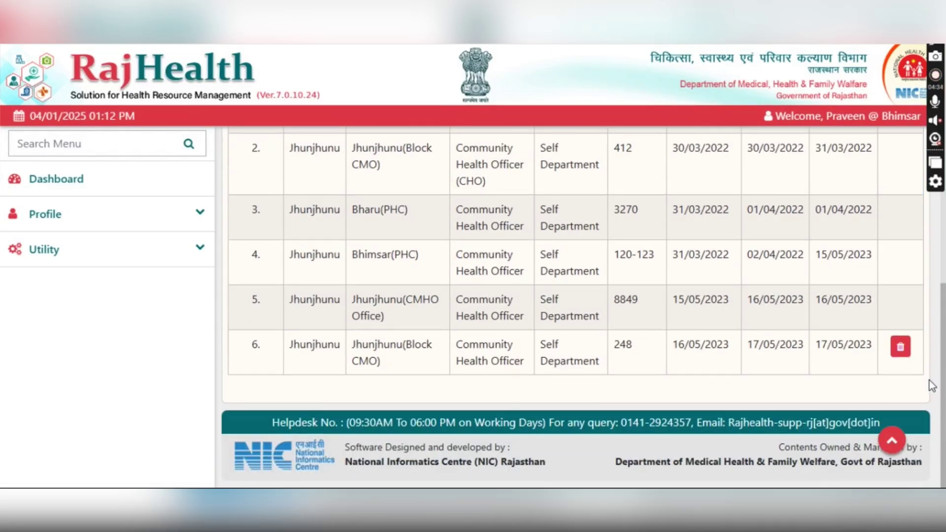
scroll(802, 326, up, 3)
scroll(887, 178, up, 2)
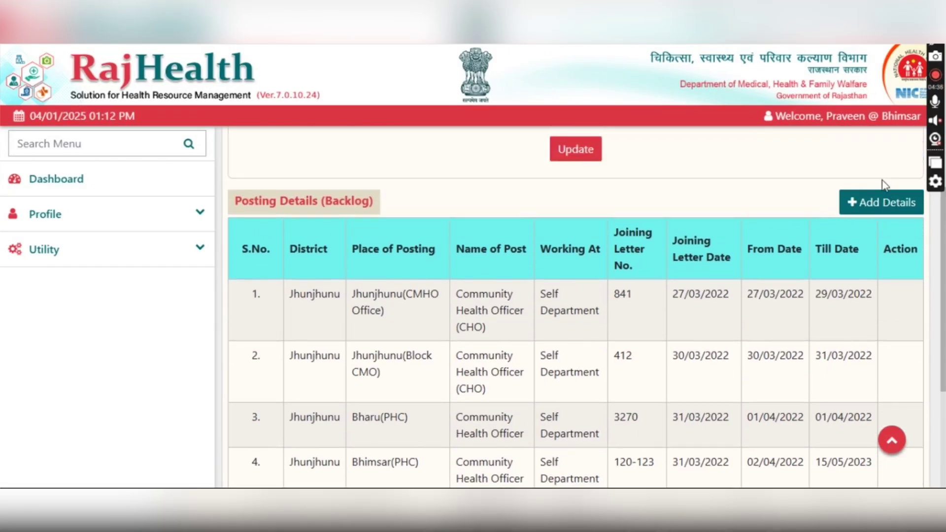
click(882, 201)
click(338, 121)
click(341, 164)
scroll(351, 221, down, 5)
click(352, 213)
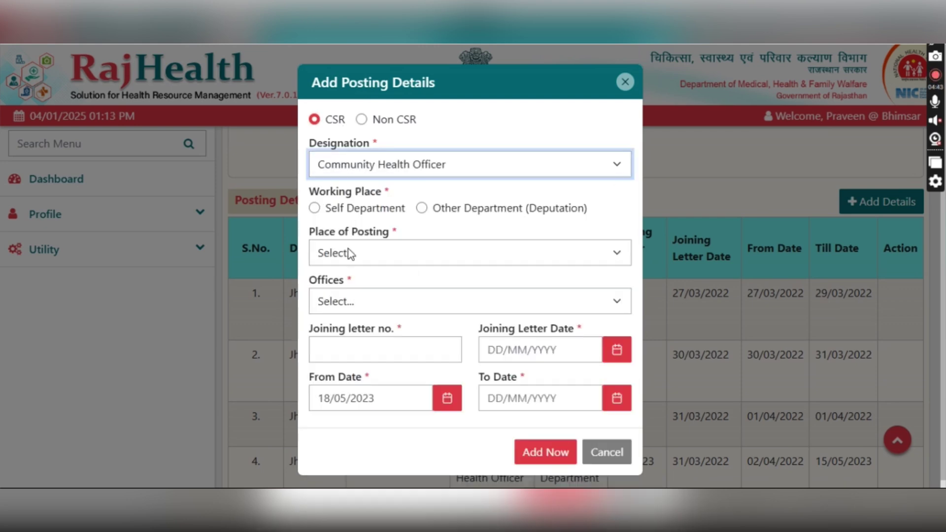
click(345, 211)
- Set the place of posting to Block Level, Jhunjhunu district, Mandawa block, Bharu (PHC)
click(342, 252)
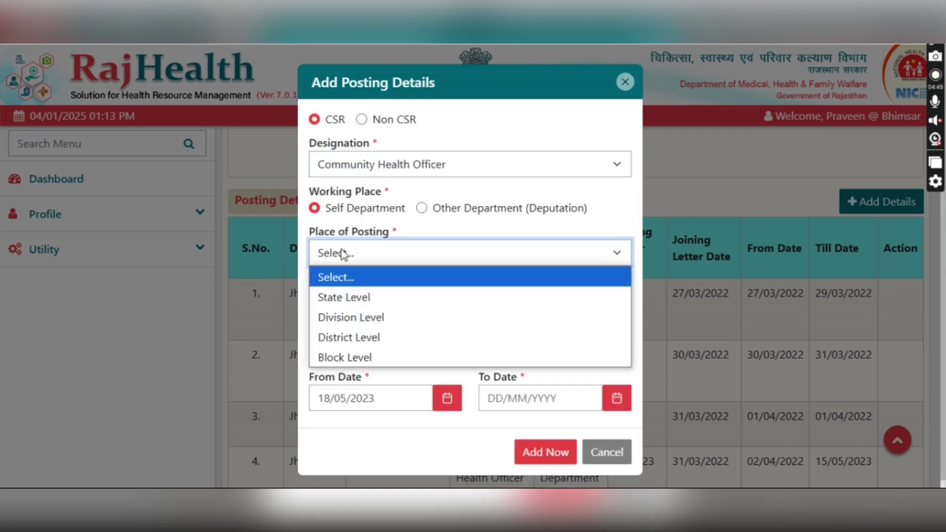
click(323, 358)
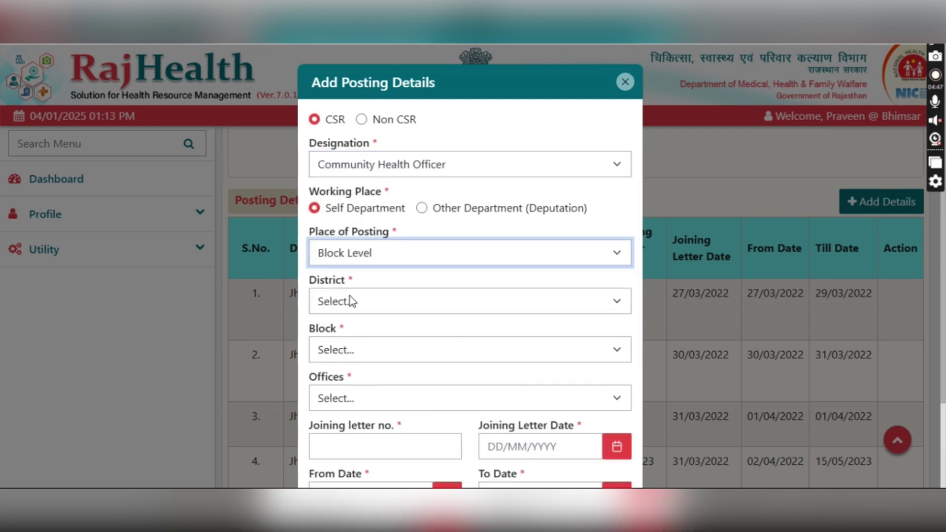
scroll(349, 312, down, 2)
click(344, 232)
scroll(357, 432, down, 5)
click(356, 432)
click(349, 281)
click(357, 171)
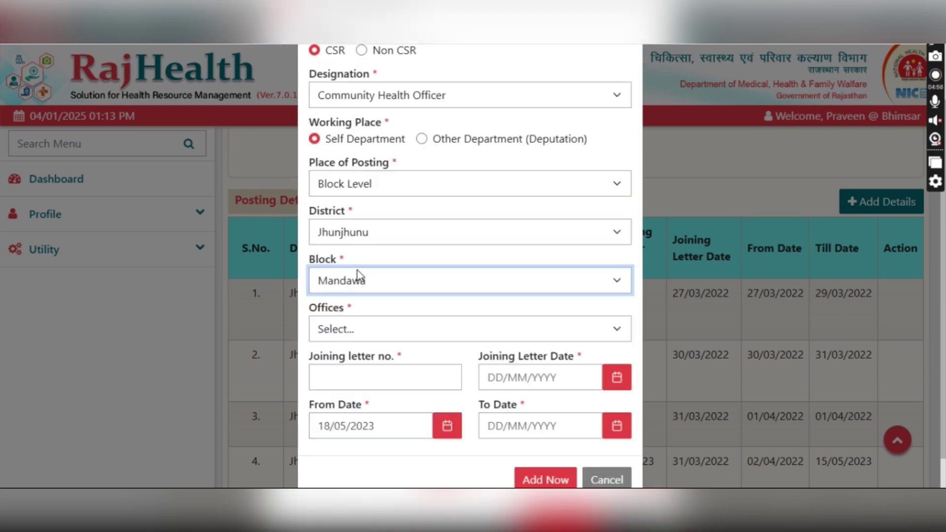
click(356, 329)
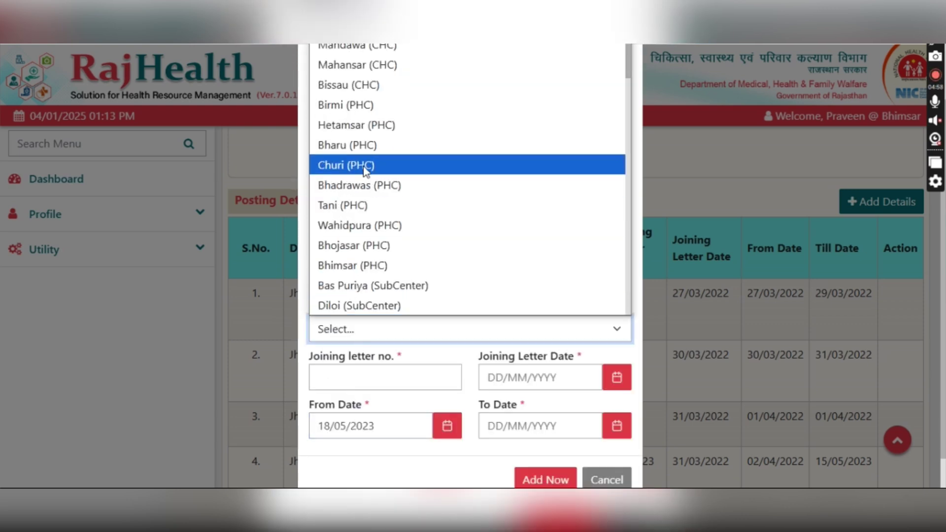
click(353, 144)
- Enter letter 1045 dated 17/05/2023, end date 18/05/2023, and save the posting
click(365, 383)
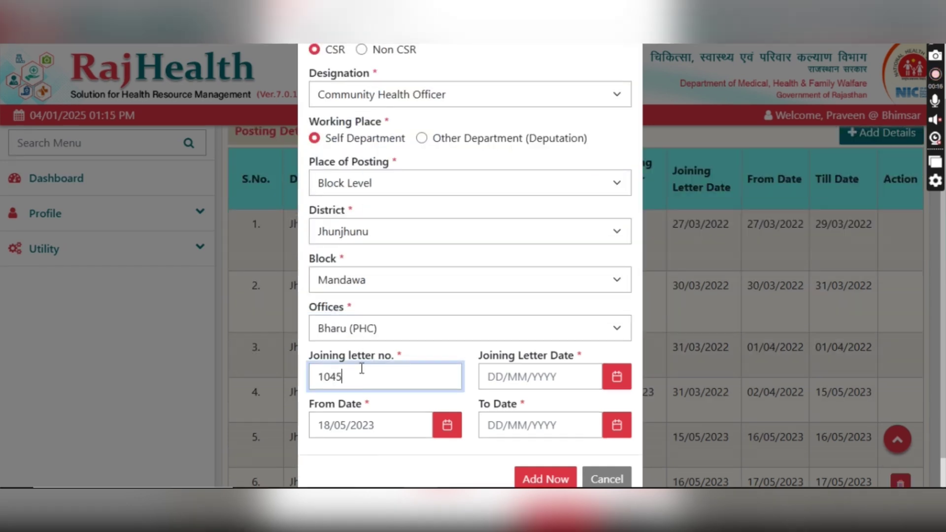
click(616, 378)
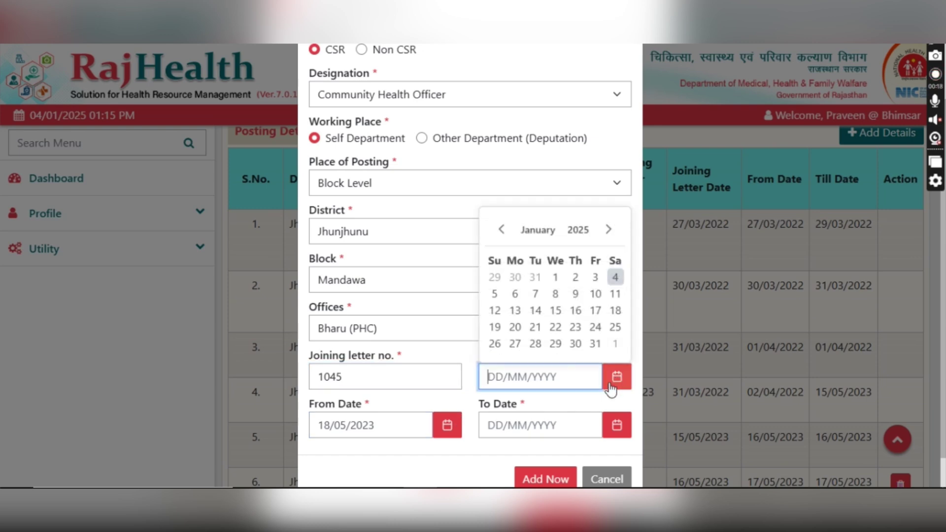
click(580, 232)
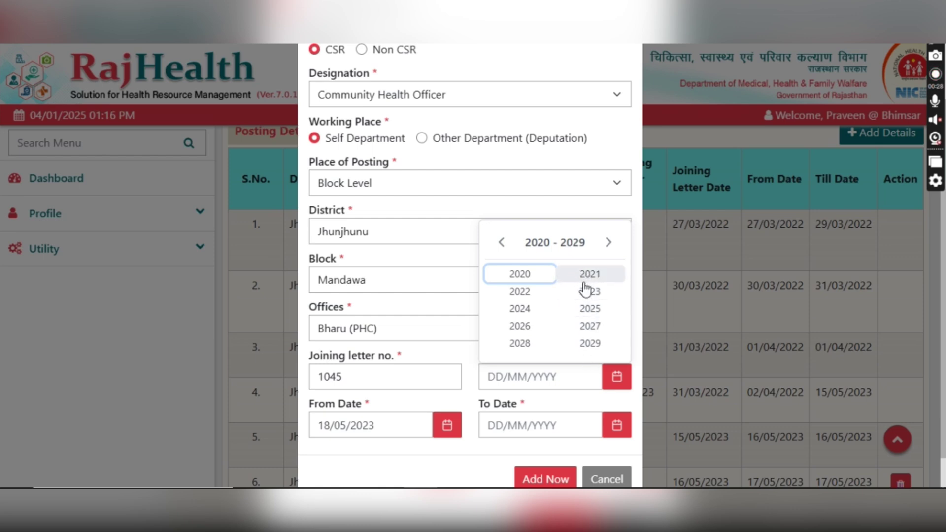
click(576, 293)
click(562, 309)
click(559, 310)
click(574, 359)
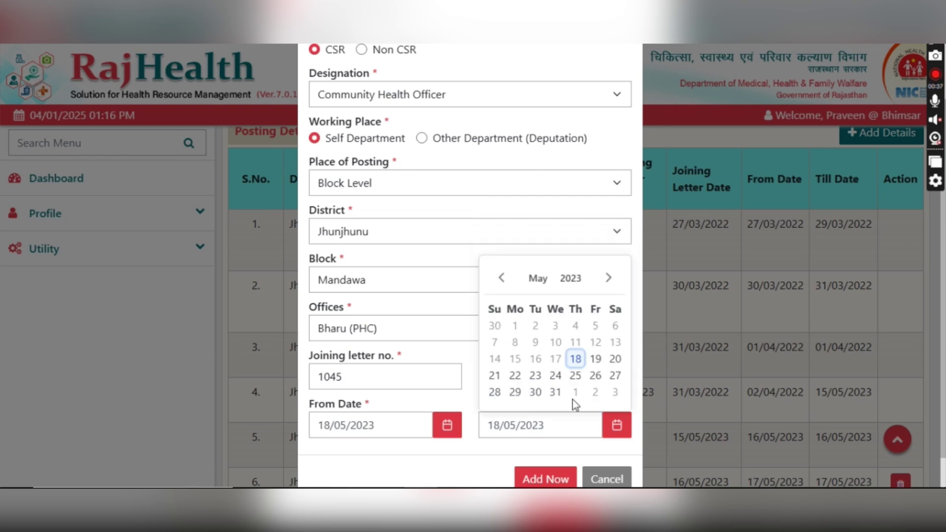
scroll(560, 476, down, 1)
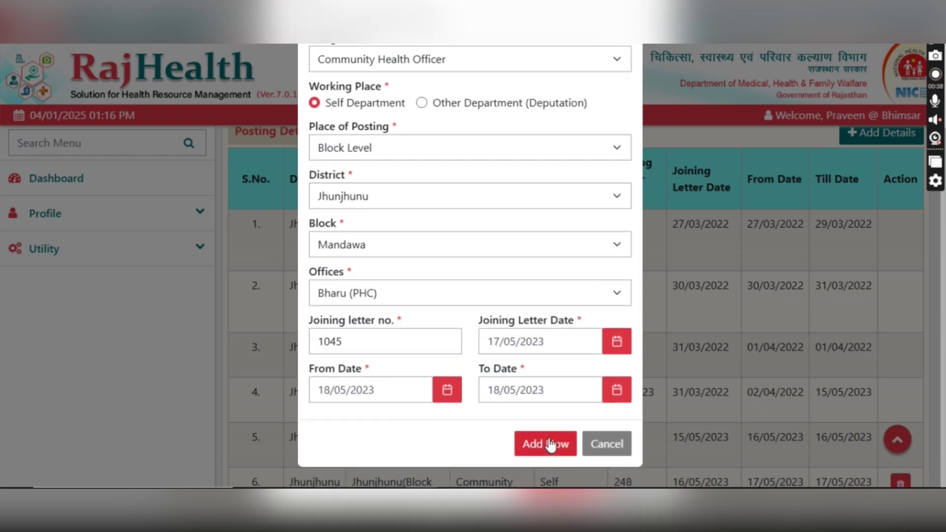
click(551, 445)
click(468, 134)
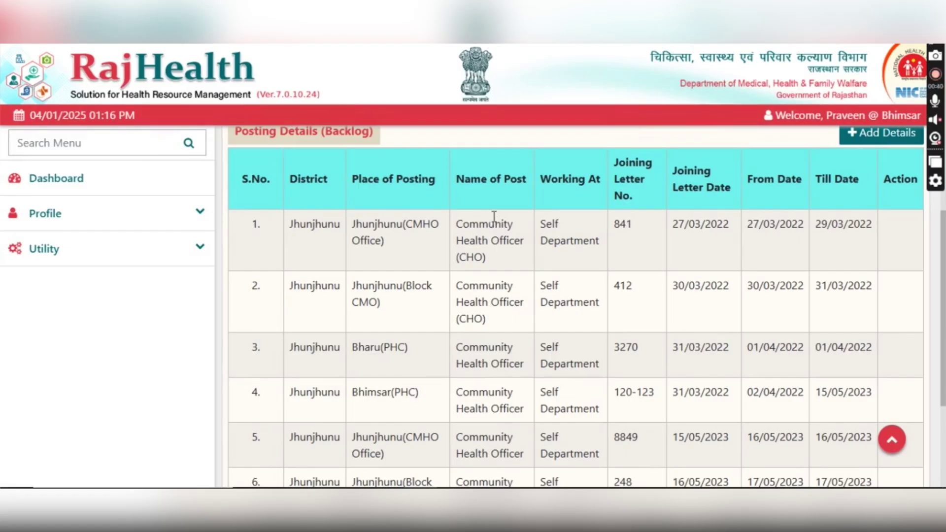
- Start another CSR backlog posting as Community Health Officer in the self department
click(851, 139)
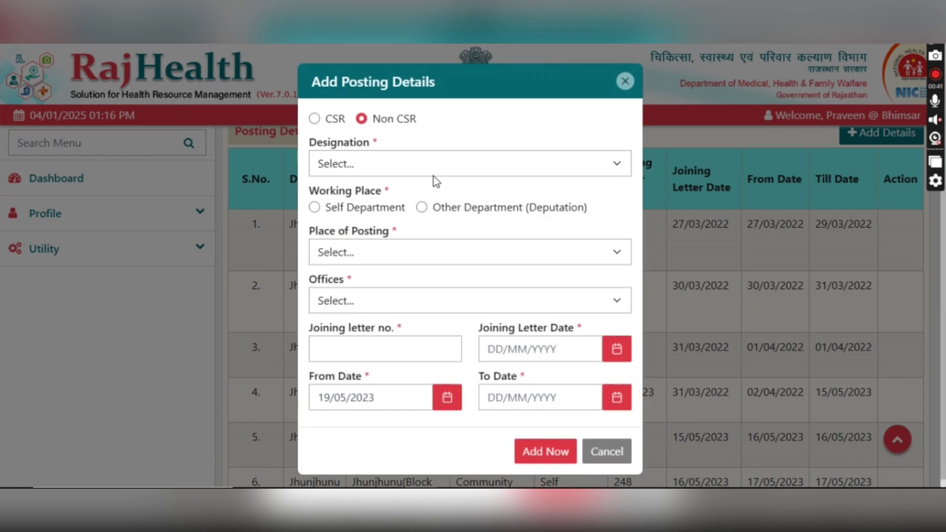
click(337, 121)
click(336, 167)
scroll(379, 354, down, 5)
click(357, 212)
click(353, 211)
- Set the place of posting to Block Level, Jhunjhunu district, Mandawa block, Bhimsar (PHC)
click(352, 251)
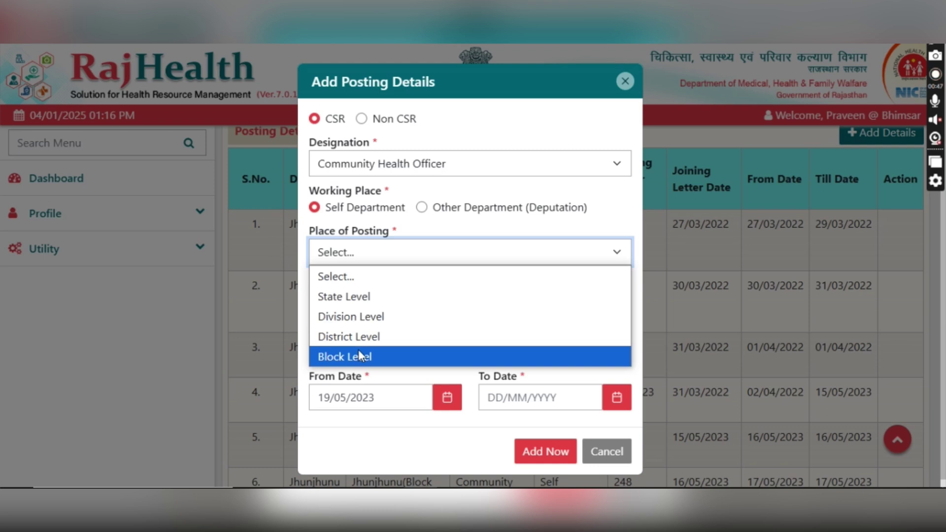
click(361, 355)
click(355, 301)
scroll(352, 252, down, 8)
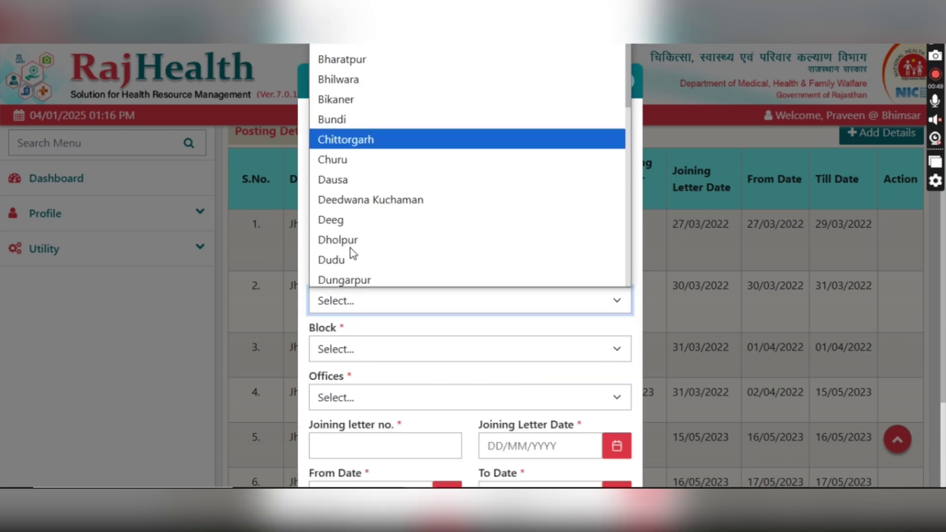
click(346, 170)
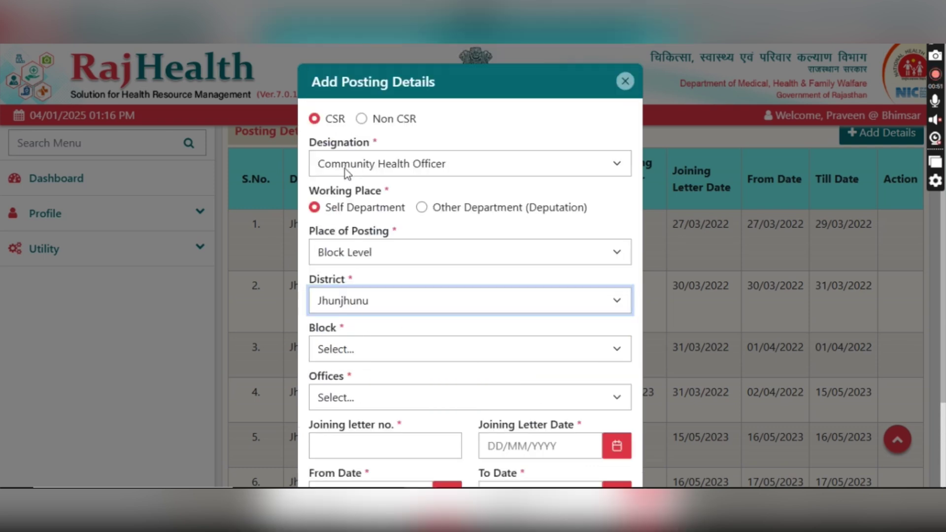
click(358, 340)
click(342, 240)
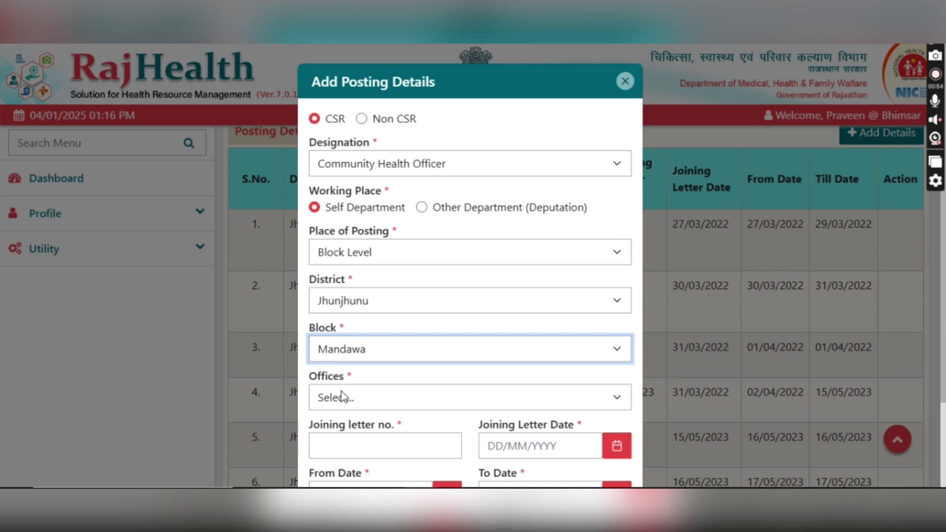
click(343, 397)
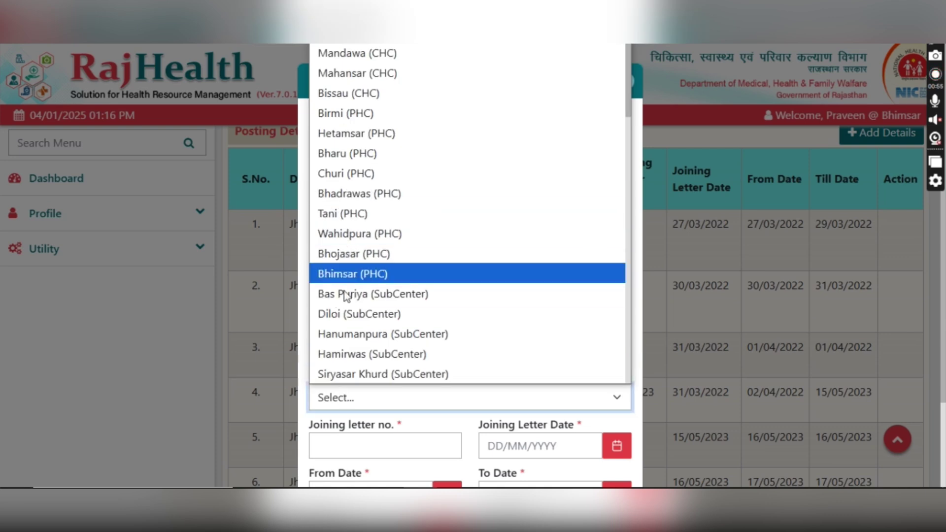
click(347, 273)
- Enter letter 60-63 dated 18/05/2023, end date 04/01/2025, save, then show the Declaration
click(357, 418)
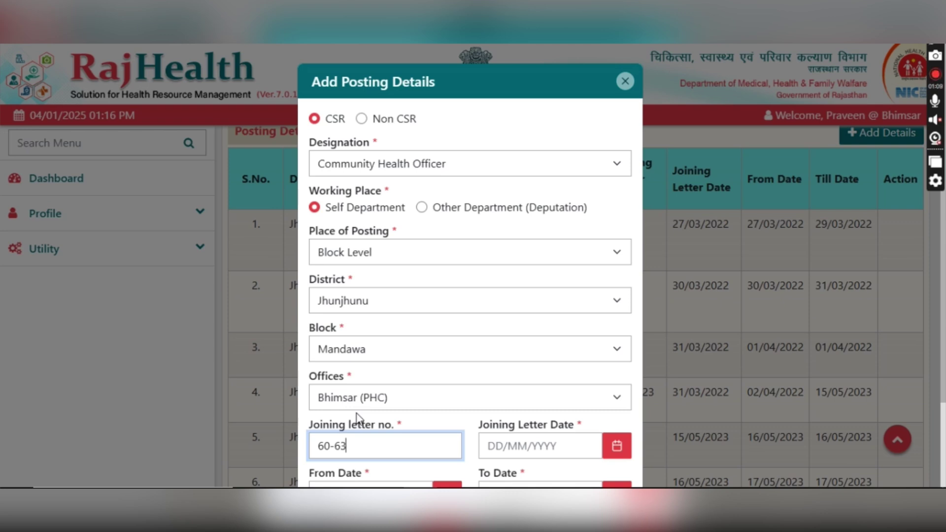
click(617, 446)
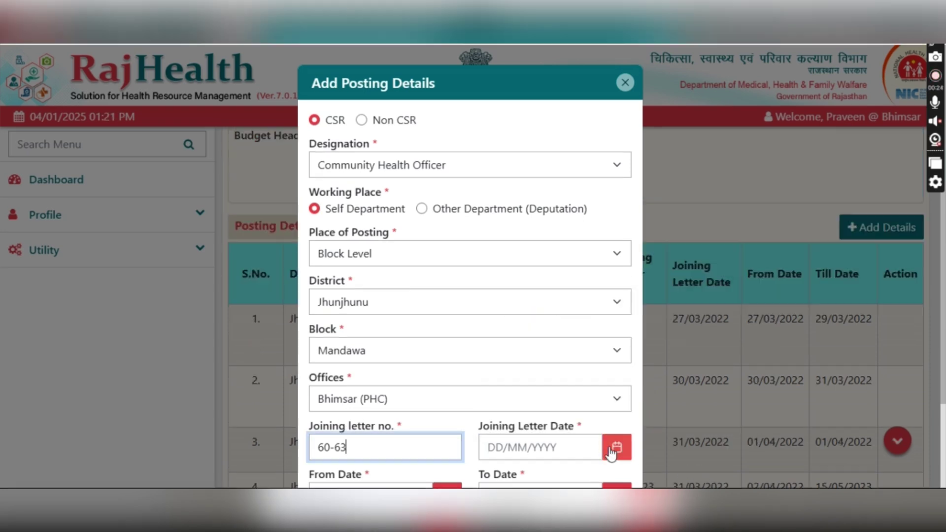
click(586, 446)
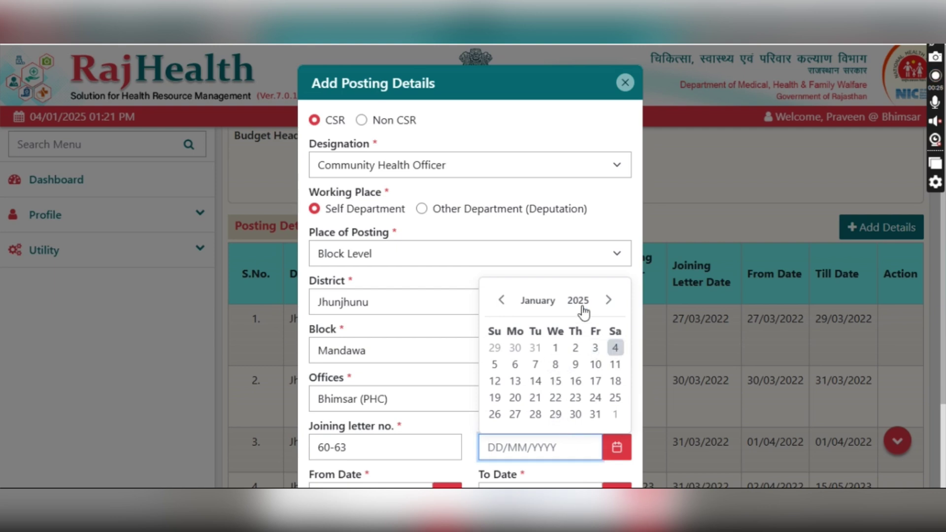
click(581, 303)
click(591, 363)
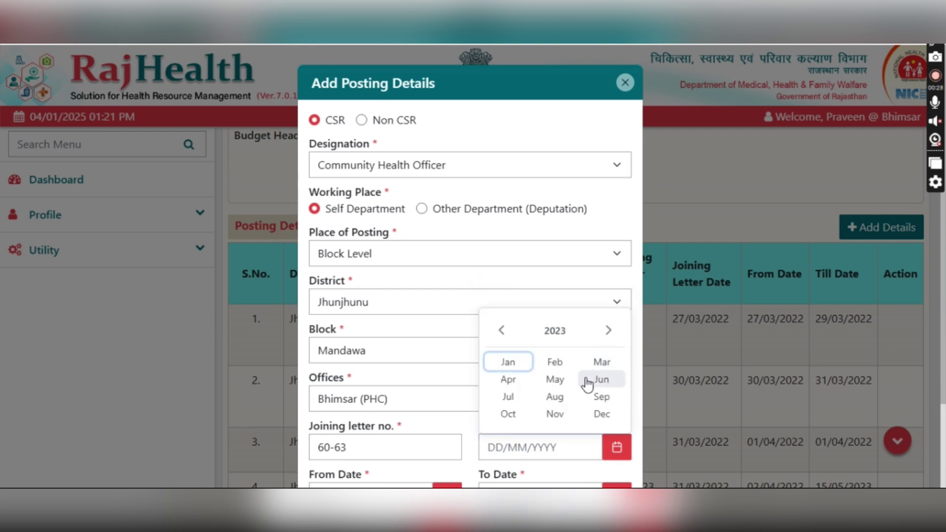
click(561, 383)
click(571, 387)
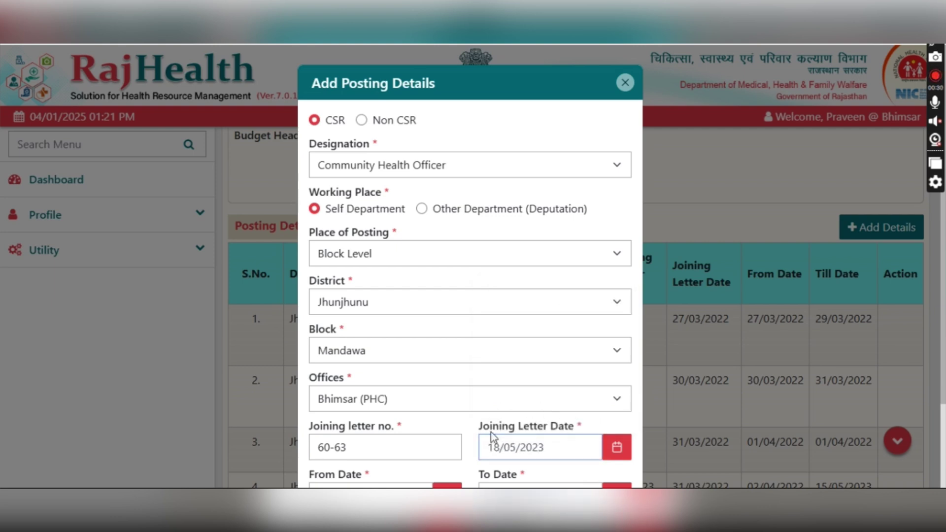
scroll(489, 439, down, 2)
click(612, 397)
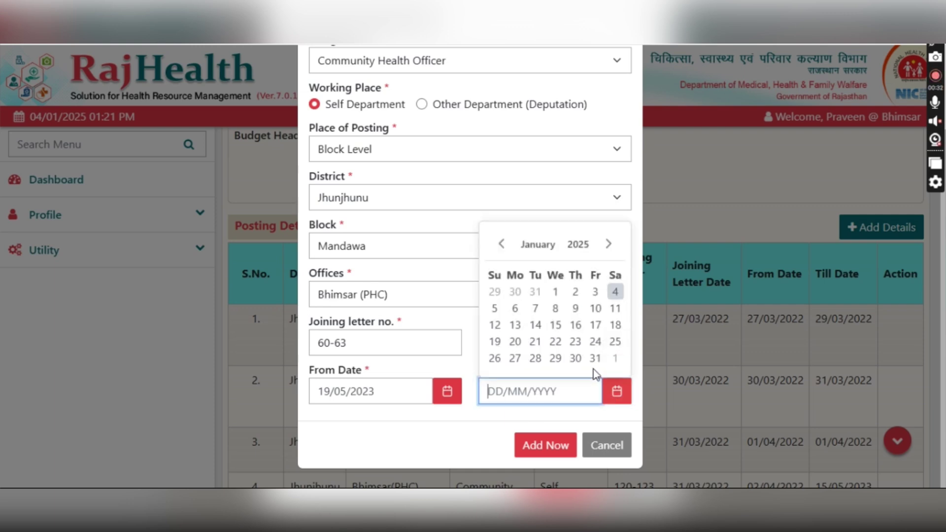
click(615, 293)
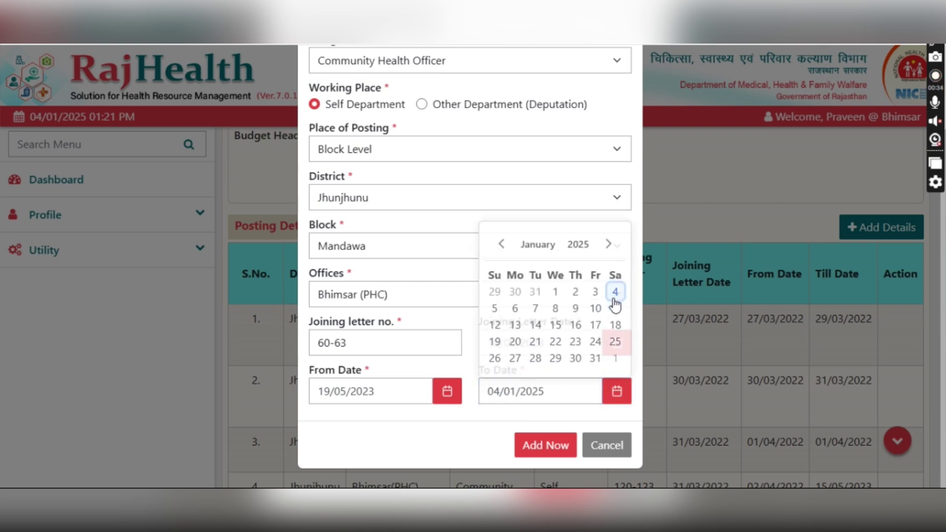
click(545, 446)
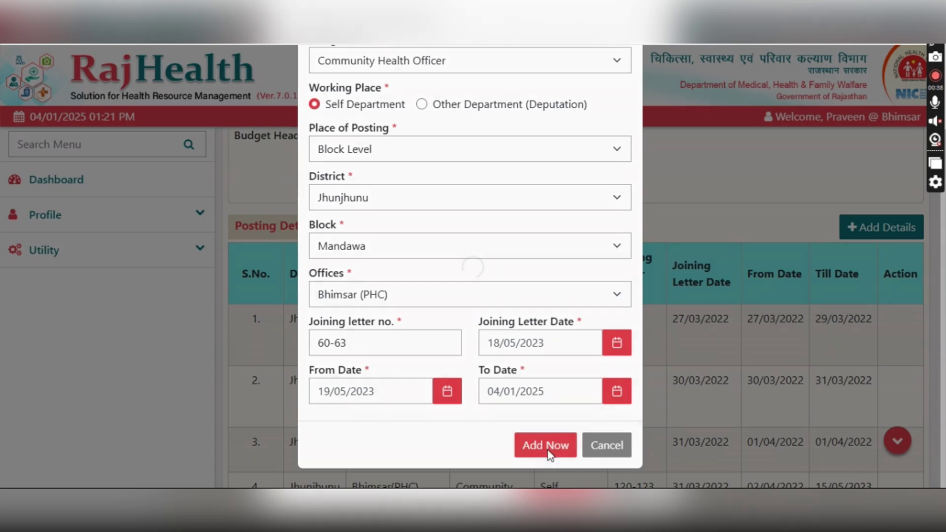
click(469, 136)
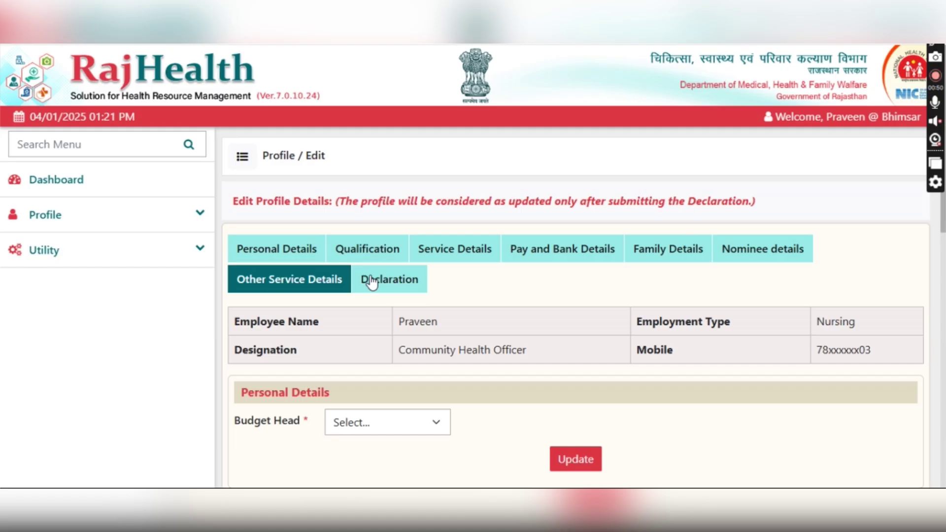
click(372, 282)
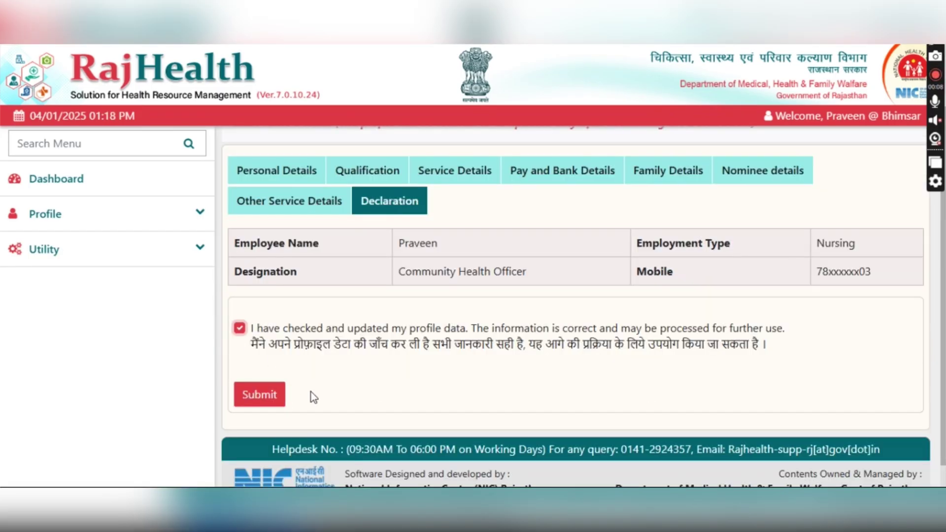